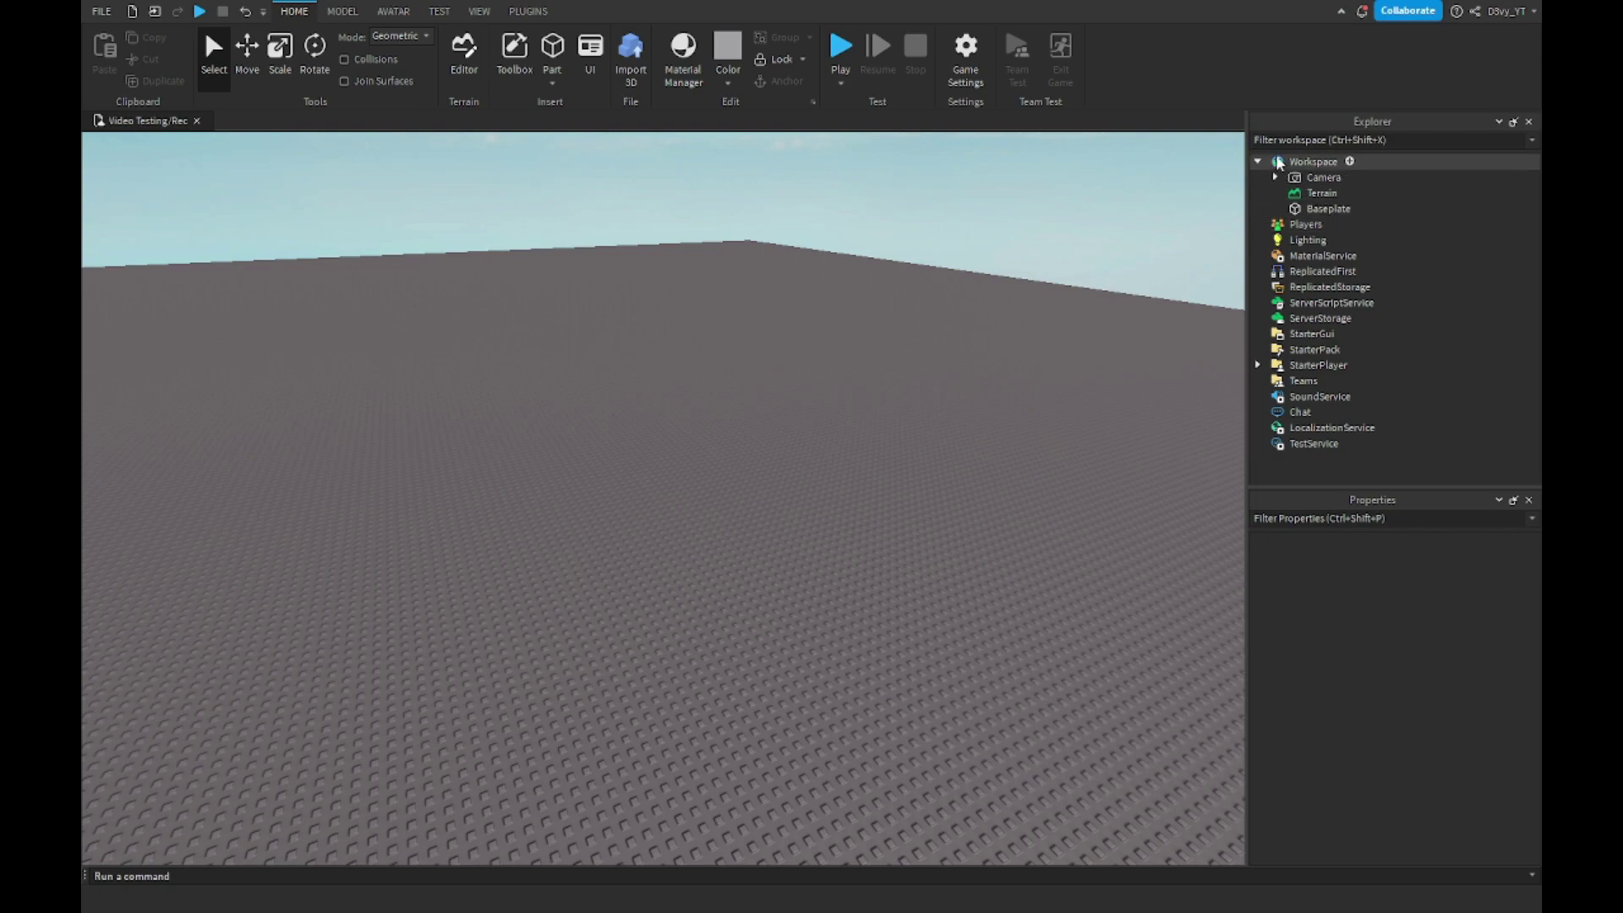
# Insert a new Script into Workspace and clear its default hello world code
pyautogui.click(1290, 163)
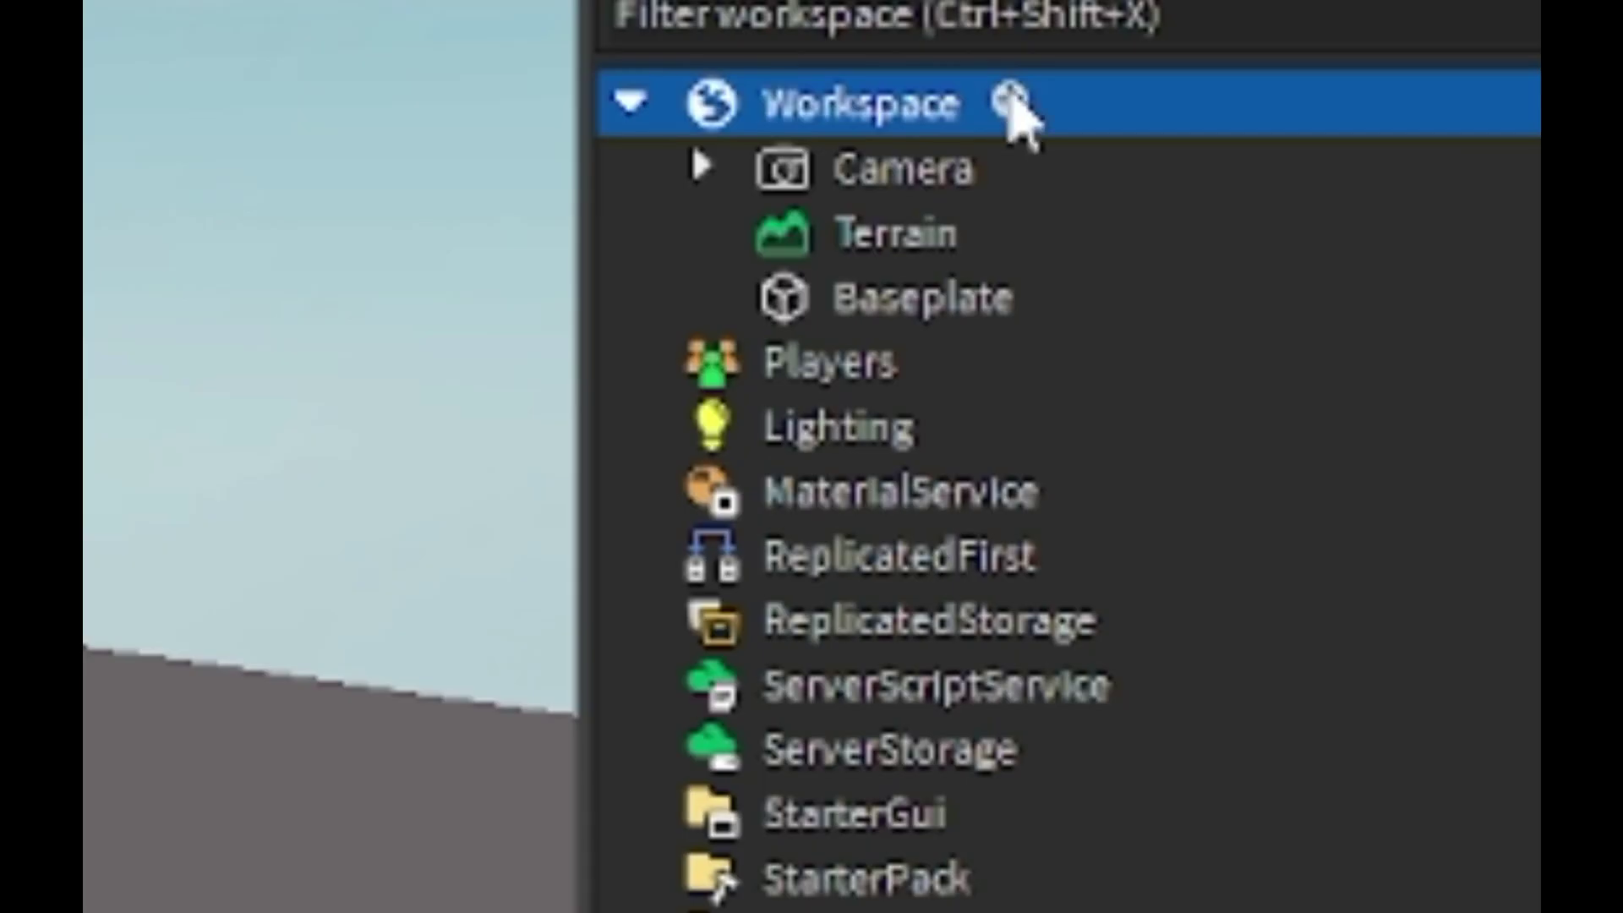
pyautogui.click(1349, 161)
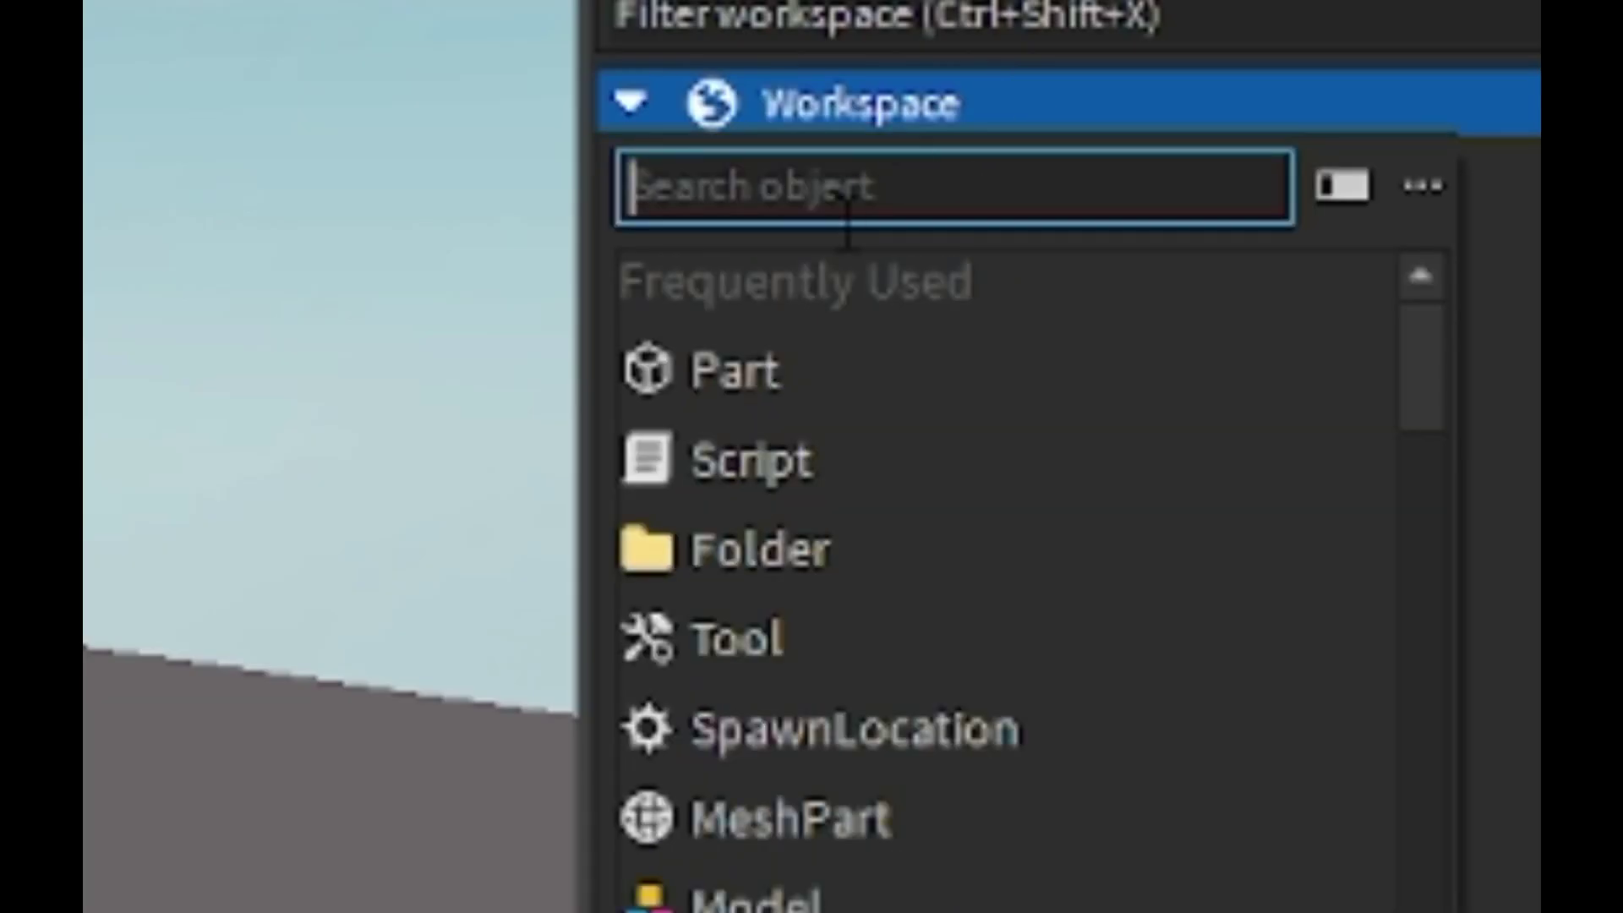
pyautogui.click(743, 460)
pyautogui.hotkey('ctrl', 'a')
pyautogui.press('BackSpace')
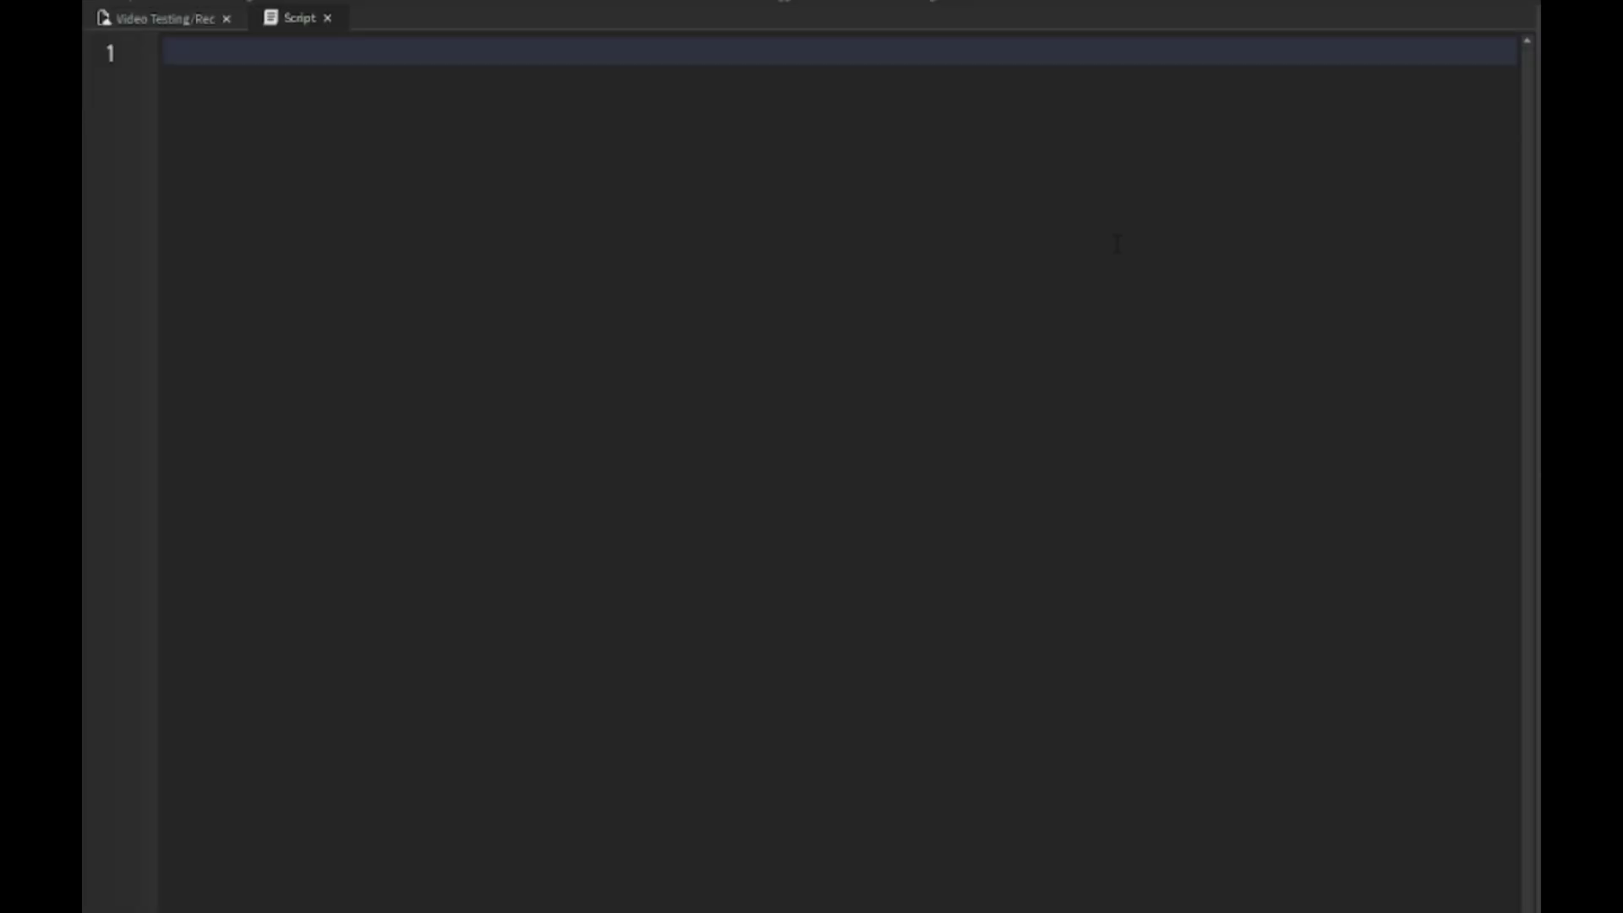
pyautogui.write('local players = game.Players')
# Write the leaderstats folder with Kills and Deaths values, parented to each joining player
pyautogui.press('Return')
pyautogui.write('local ')
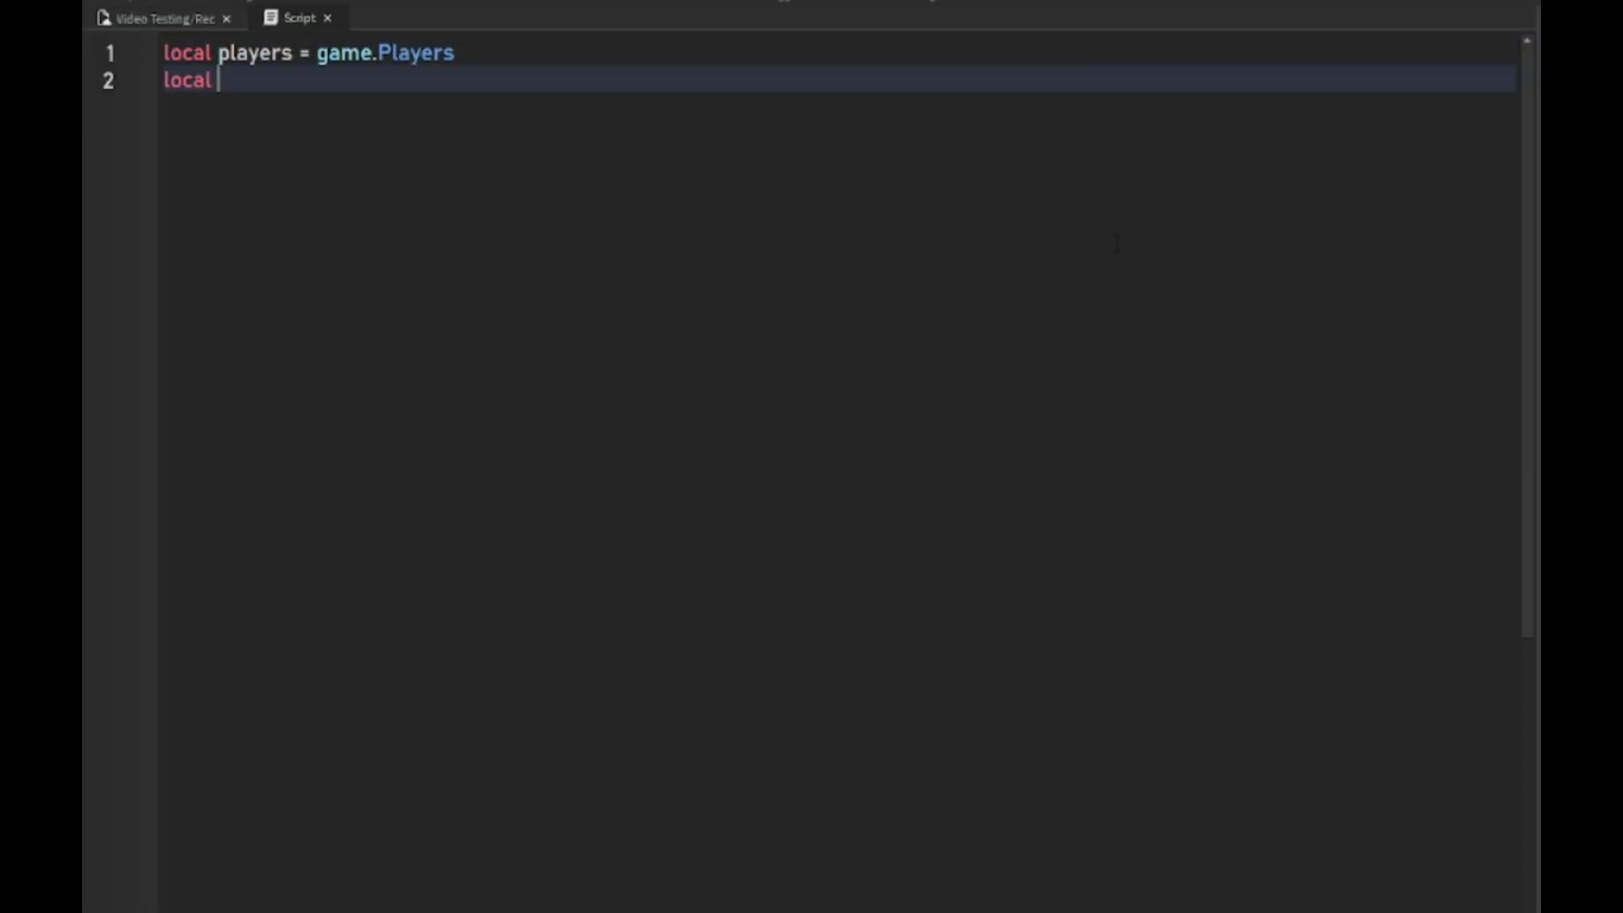
pyautogui.write("Leaderstats = Instance.new 'BoolValue'")
pyautogui.press('Return')
pyautogui.write('Leaderstats.N')
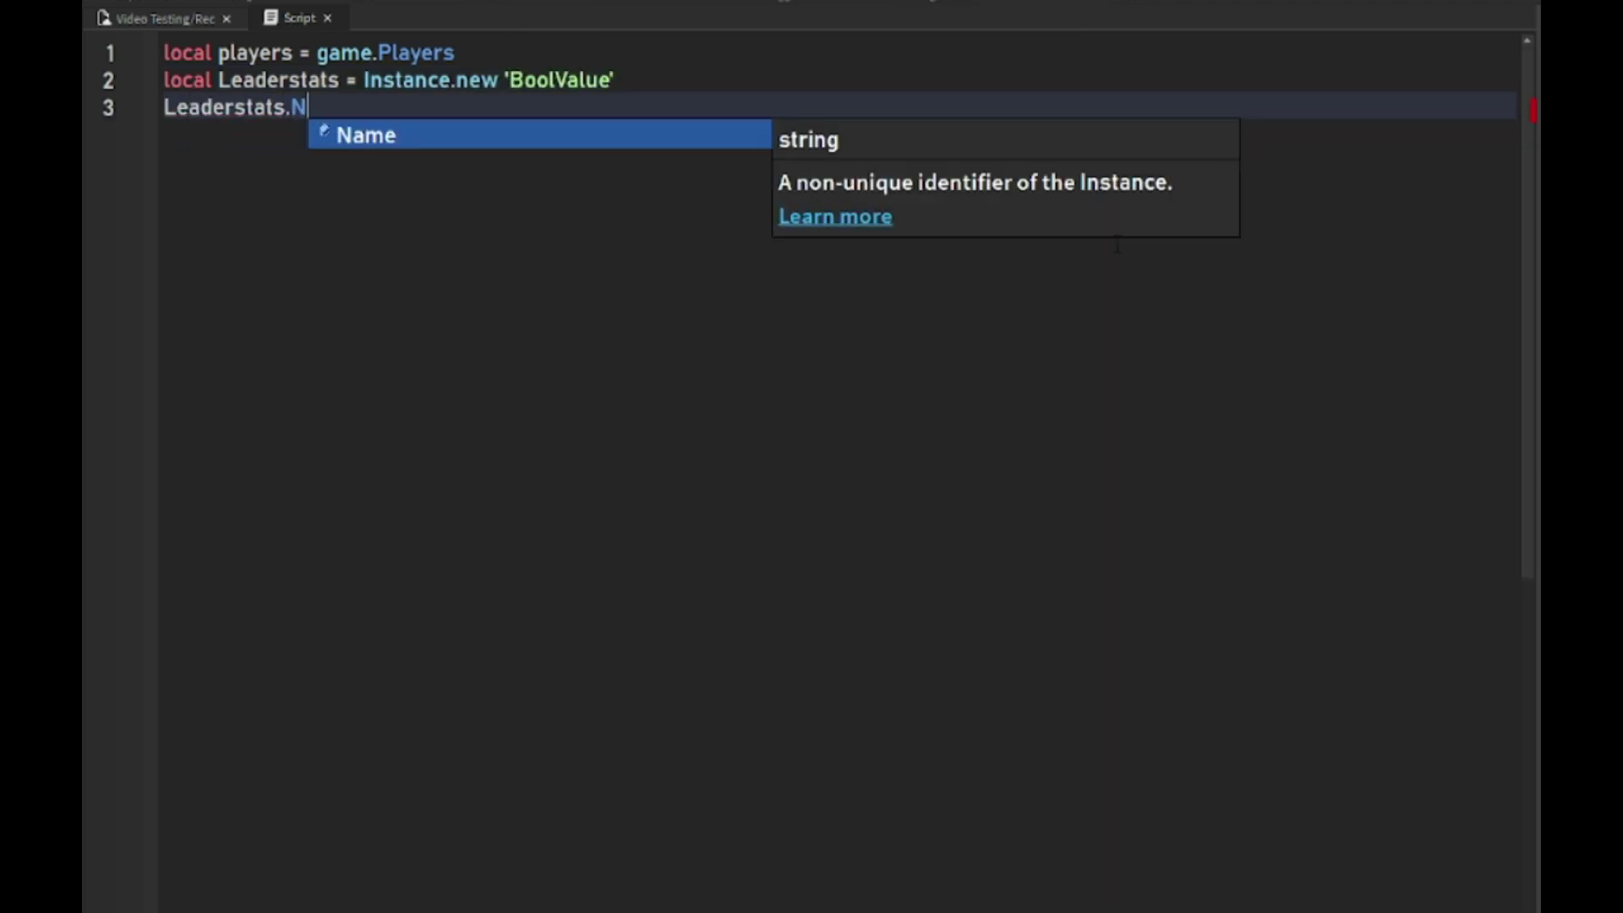
pyautogui.write('ame = "leaderstats"')
pyautogui.press('Return')
pyautogui.press('Return')
pyautogui.write('Instance.new(')
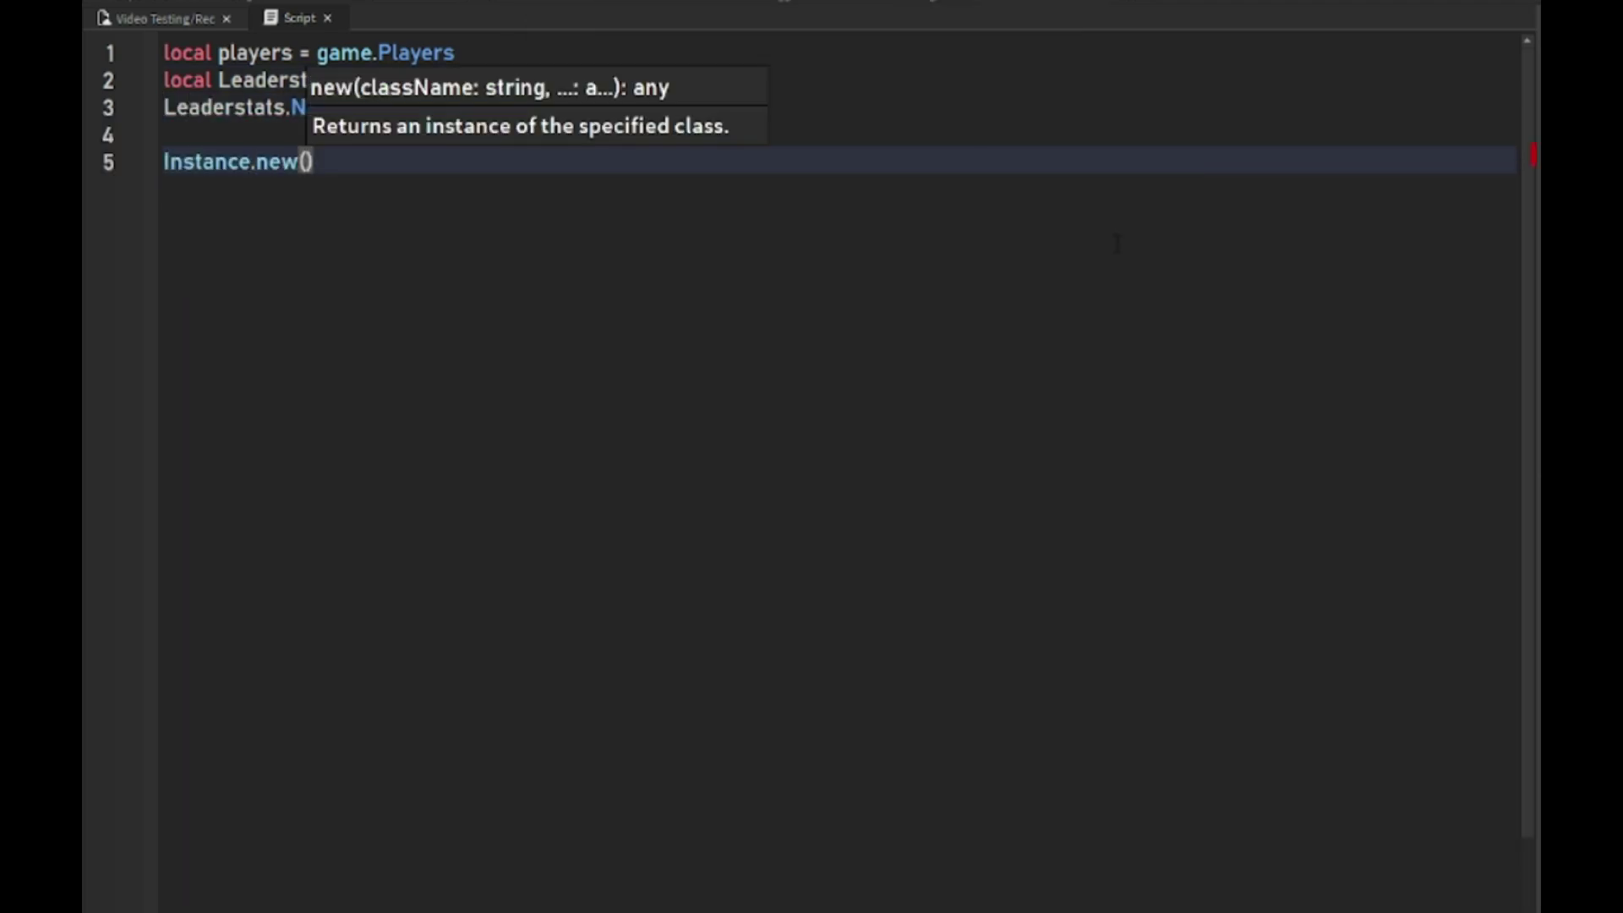
pyautogui.write("'IntValue'")
pyautogui.write(', L')
pyautogui.write('eaderstats')
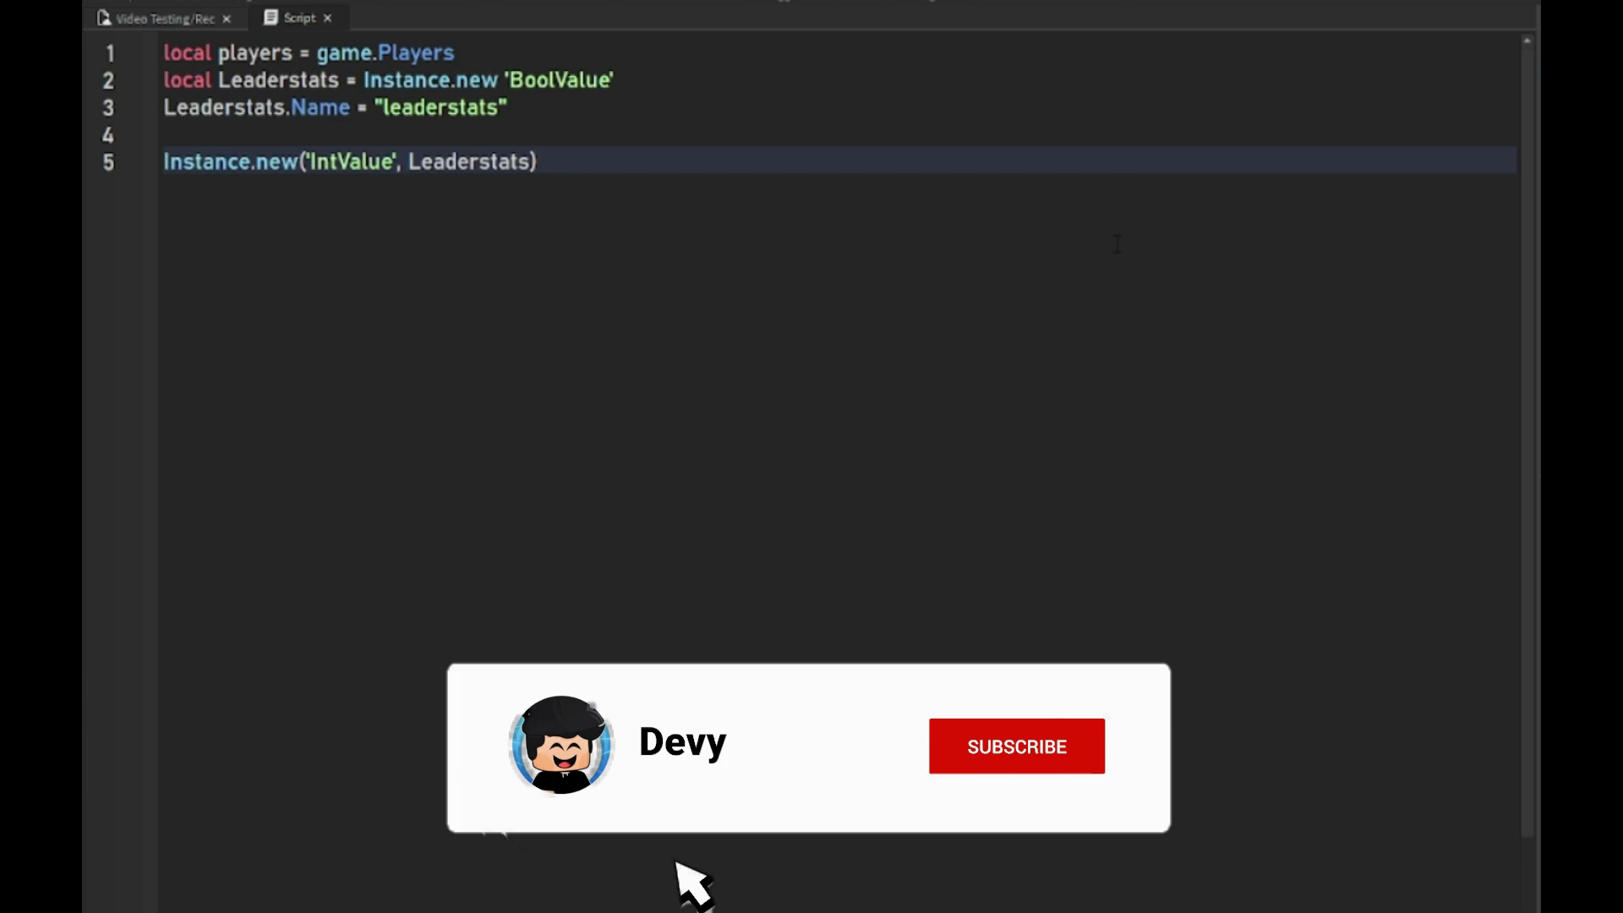
pyautogui.write(').Name = "Kills"')
pyautogui.press('Return')
pyautogui.write('Instance.new(\'IntValue\', Leaderstats).Name = "D')
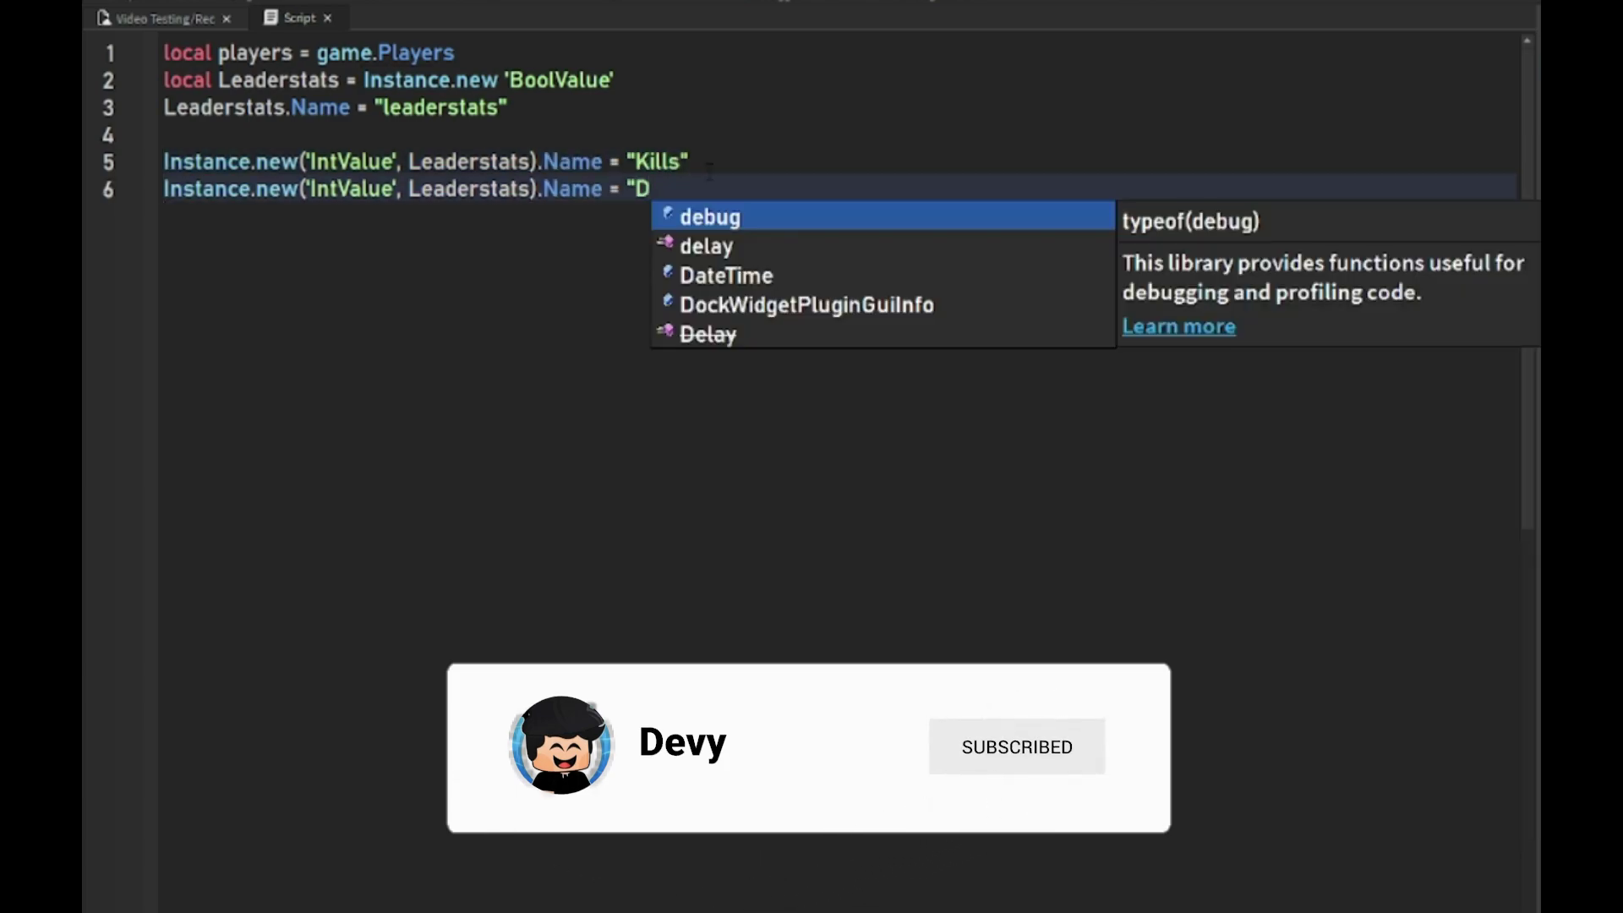
pyautogui.write('eaths"')
pyautogui.press('Return')
pyautogui.press('Return')
pyautogui.write('players.PlayerAdded:Connect(')
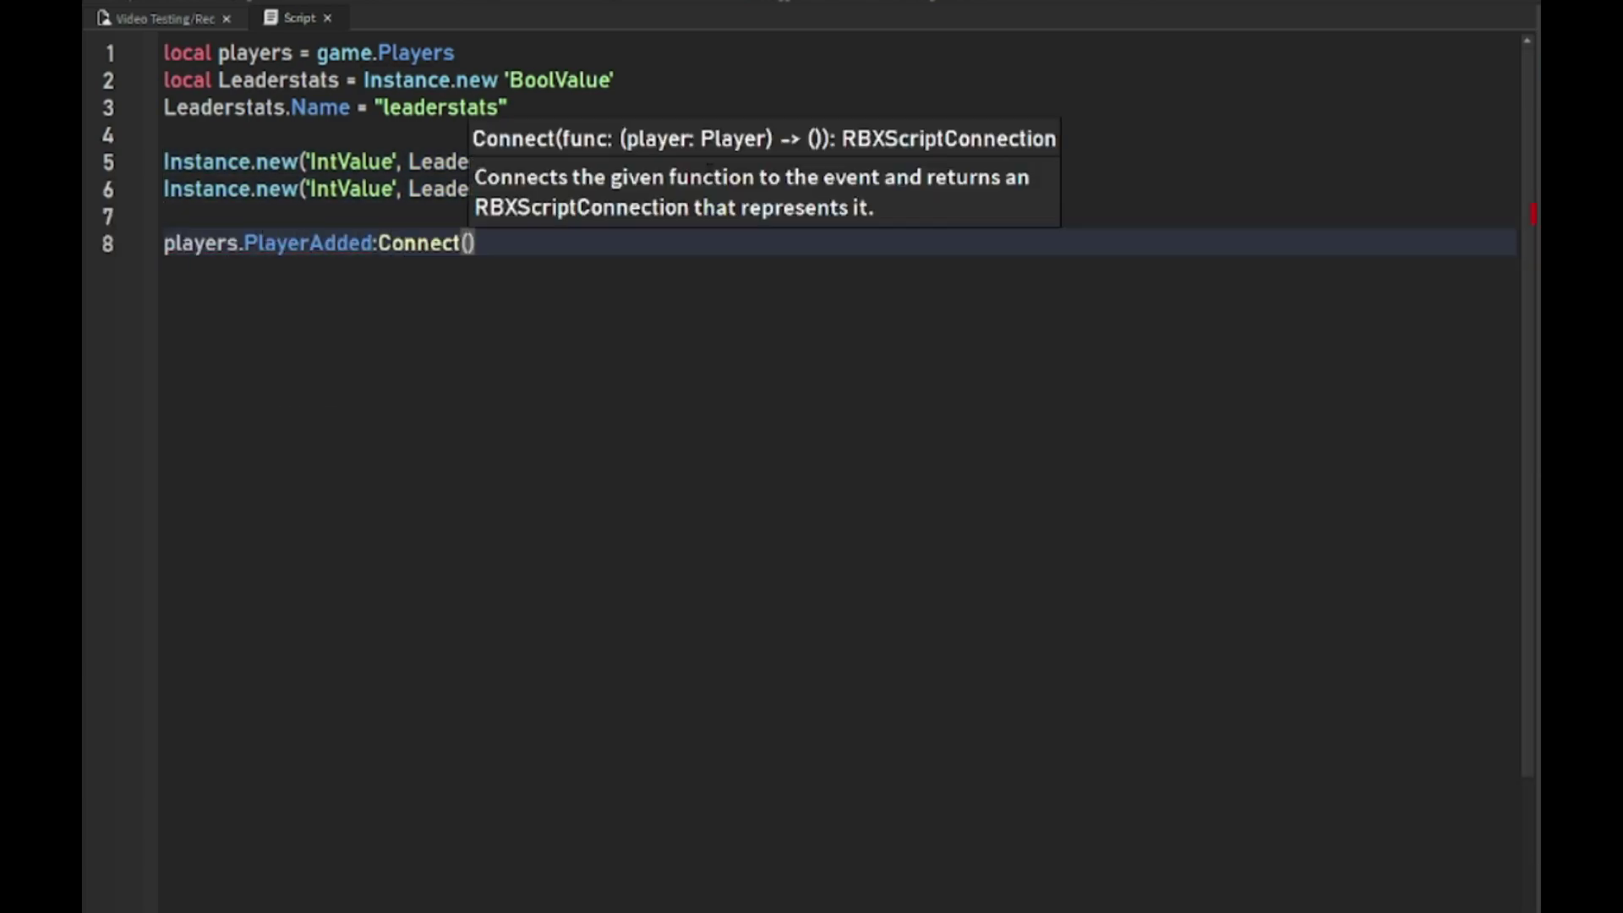
pyautogui.write('function(Player')
pyautogui.press('Return')
pyautogui.write('wait(1)')
pyautogui.press('Return')
pyautogui.write('local Stats = ')
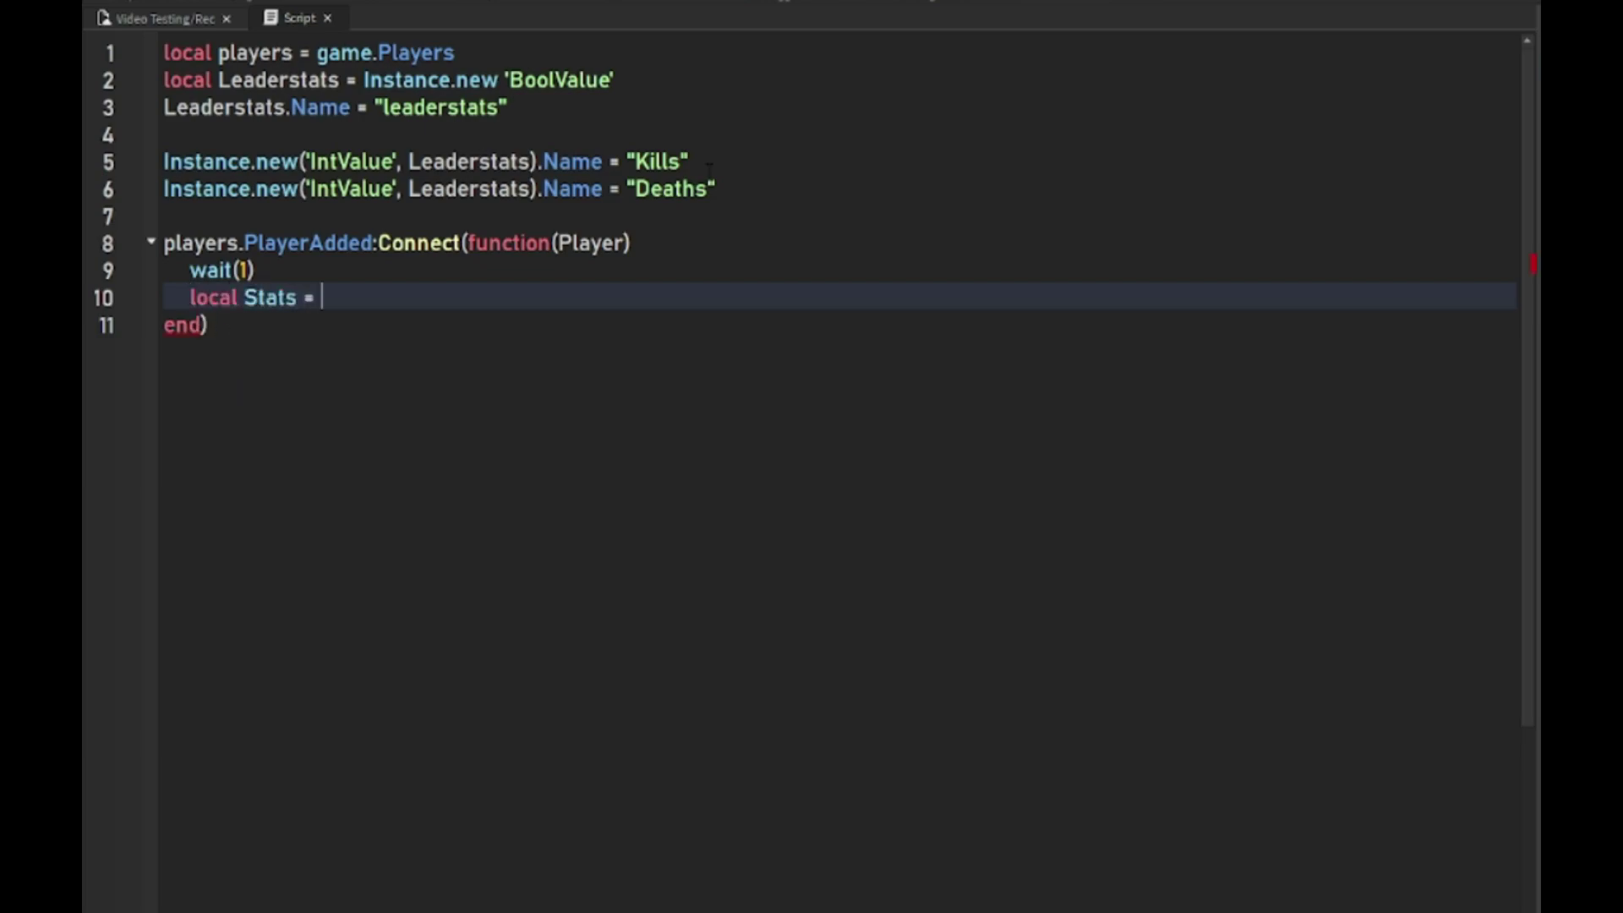
pyautogui.write('Leaderstats:Clone()')
pyautogui.press('Return')
pyautogui.write('Stats.Parent = Player')
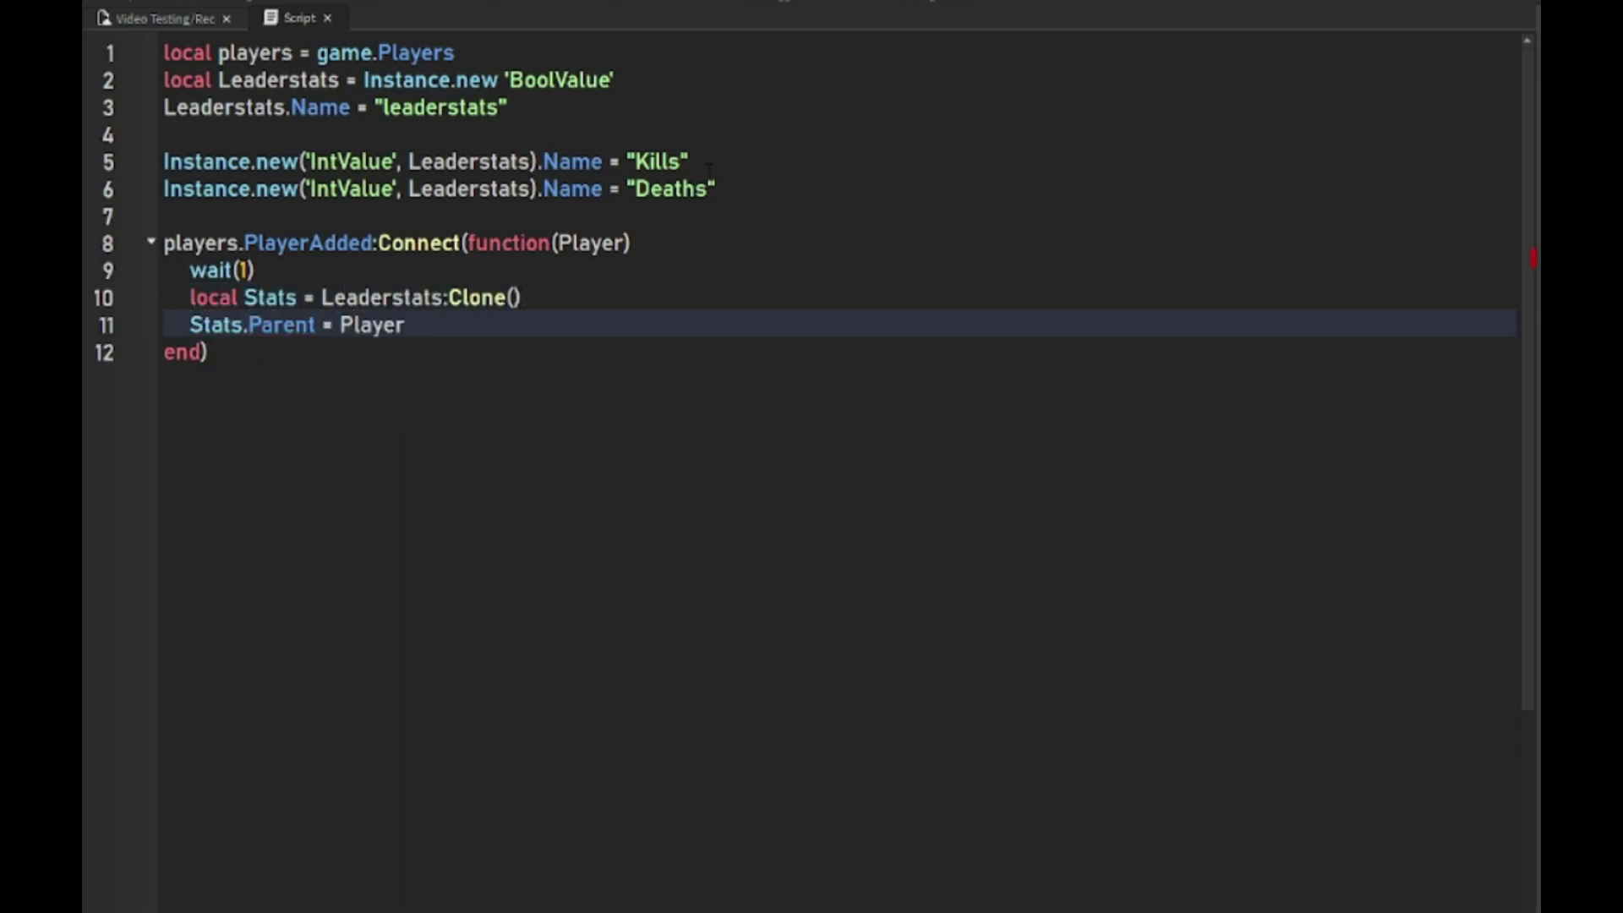
pyautogui.press('Return')
pyautogui.write('local Deaths = Stats.Deaths')
# Add the character-spawned handler that finds the Humanoid and reads the killer on death
pyautogui.press('Return')
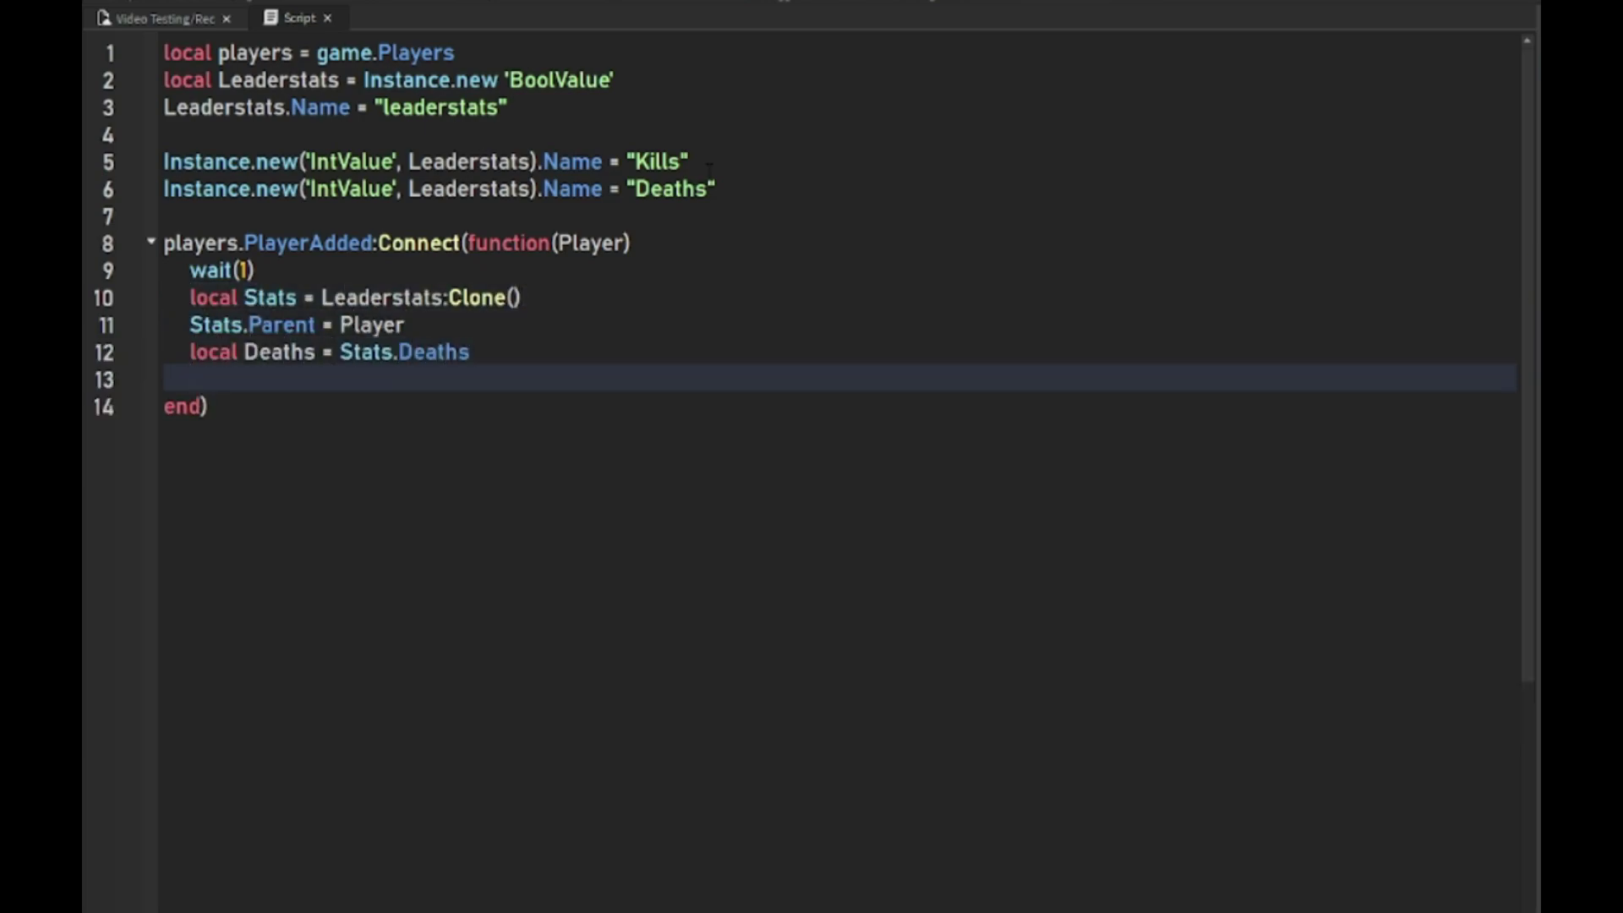
pyautogui.write('Player.CharacterAdded:Connect(function(character)Character')
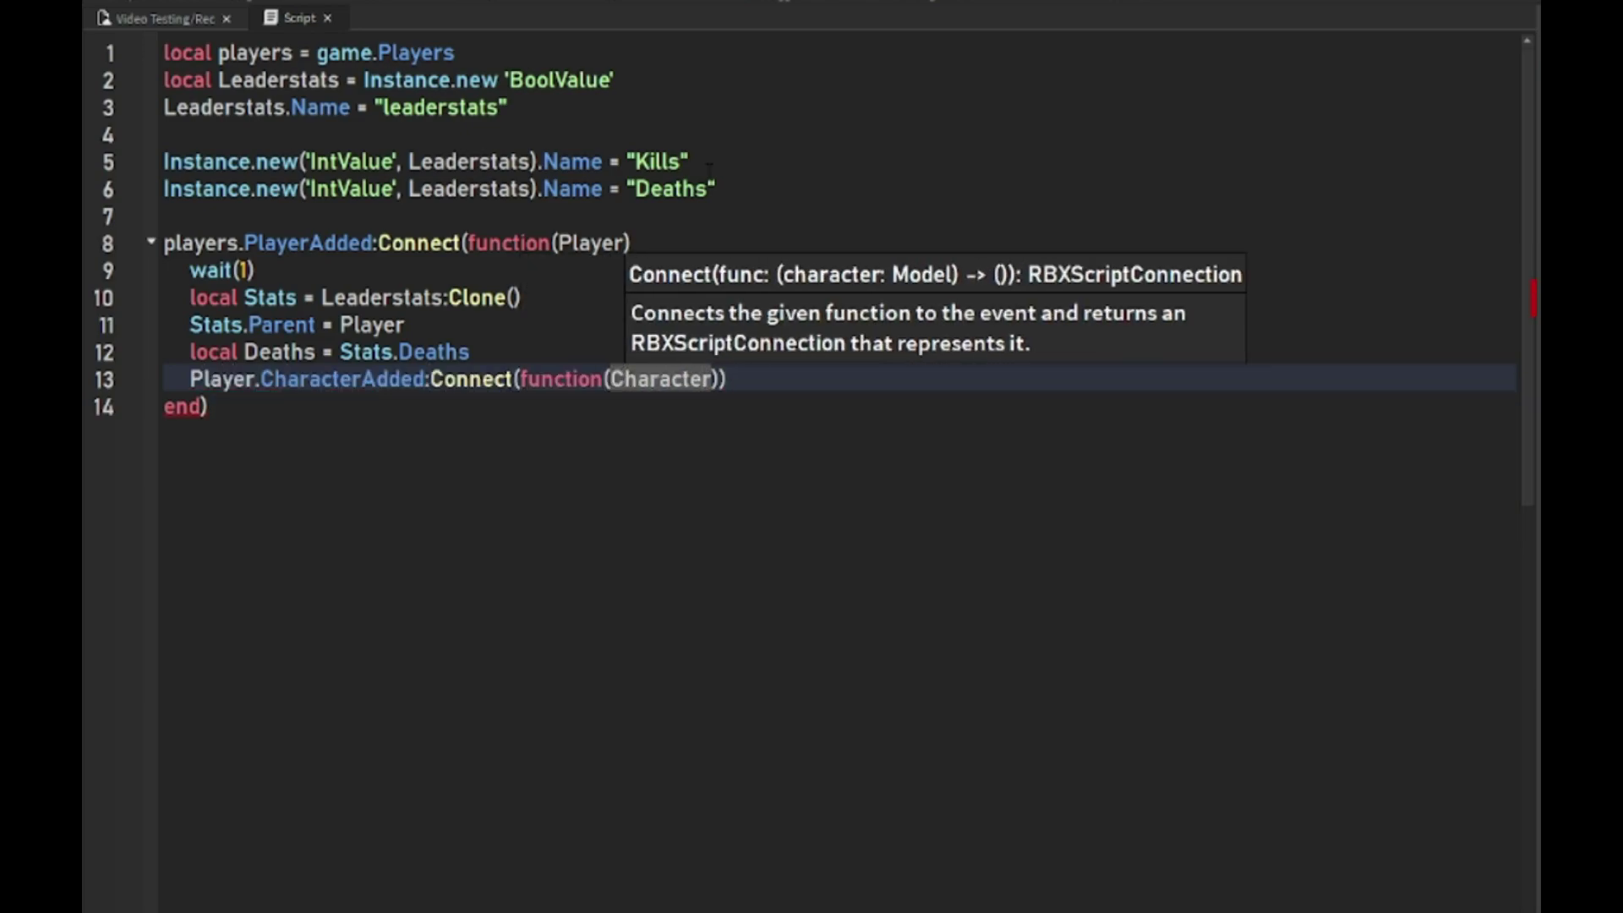
pyautogui.write(')')
pyautogui.press('Return')
pyautogui.write('Deaths.Value = Deaths')
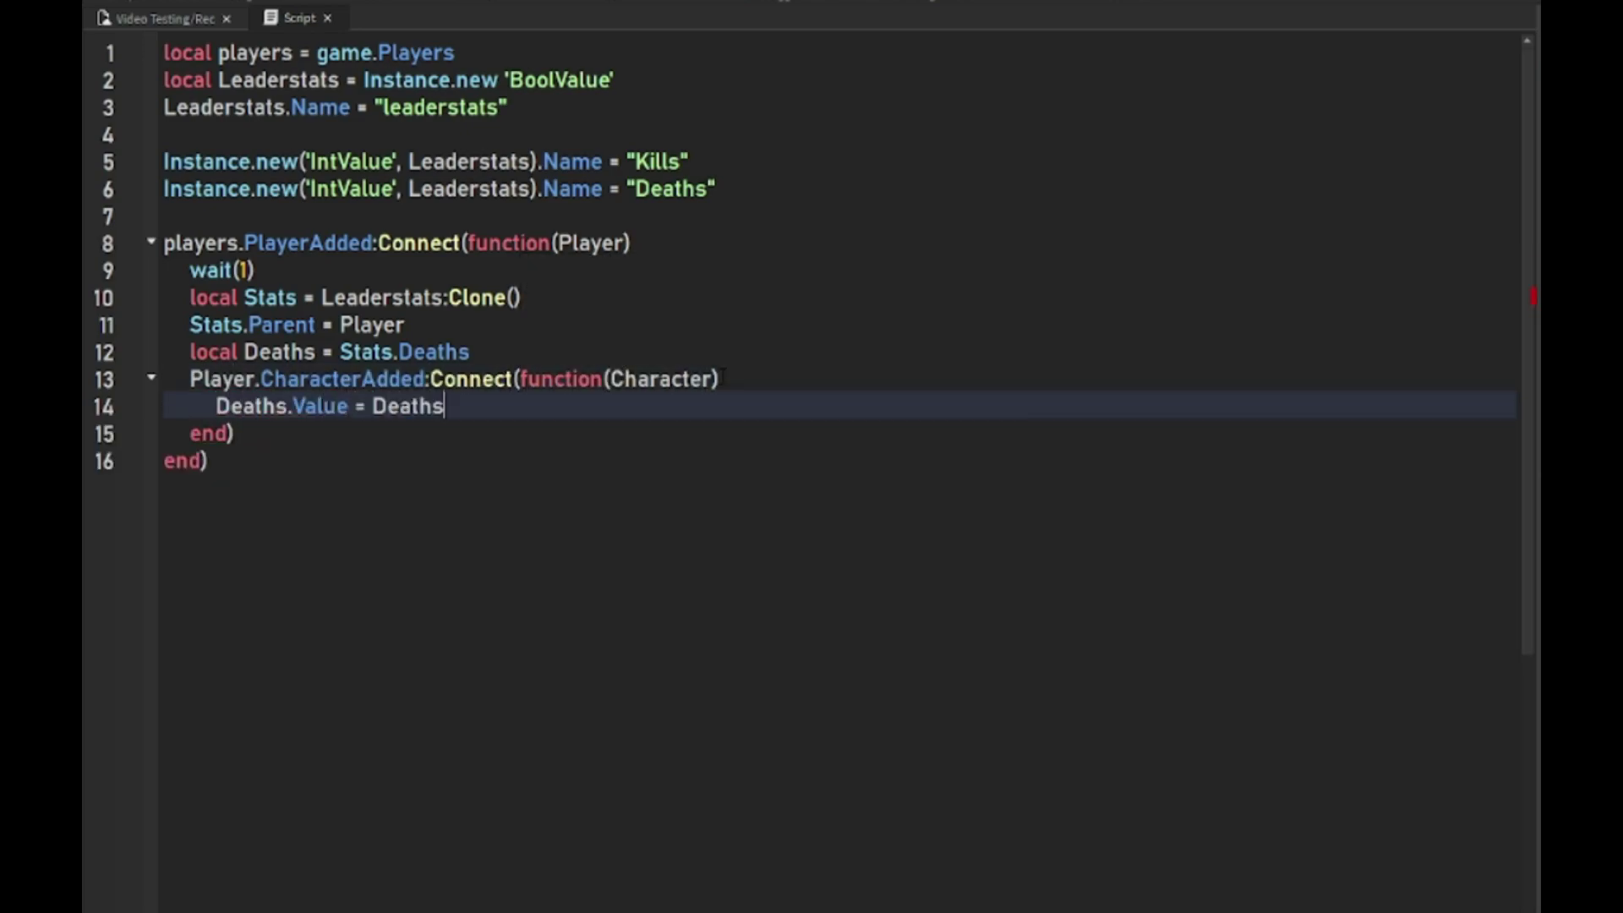
pyautogui.write('.Value + 1')
pyautogui.press('Return')
pyautogui.write('local Humanoid = Character:F')
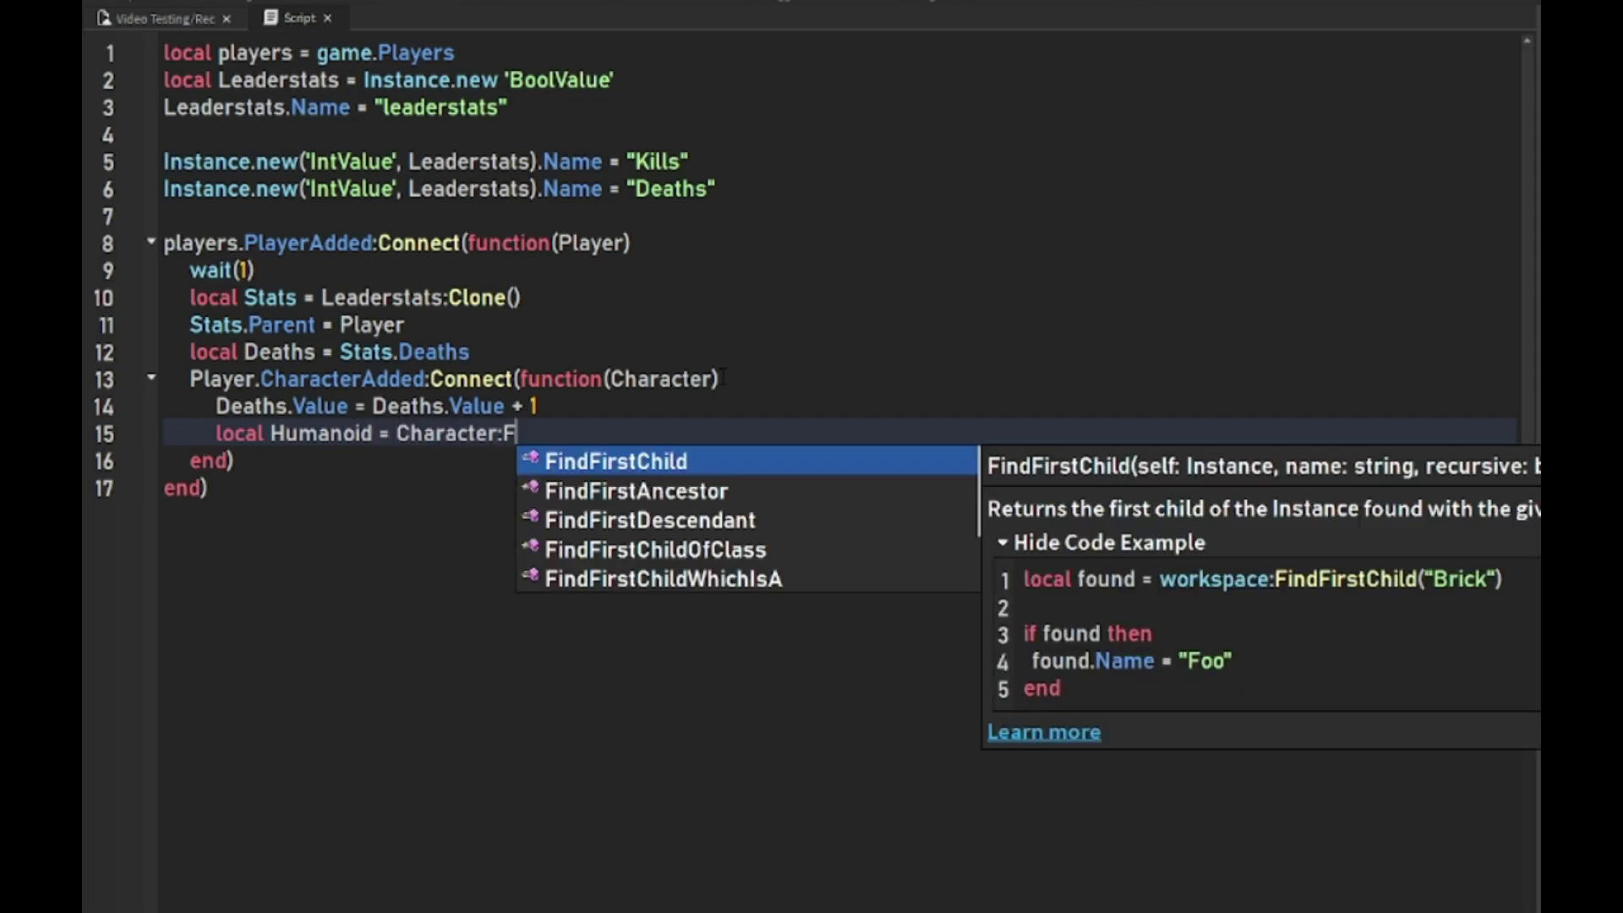
pyautogui.write('indFirstChild("Humanoid")')
pyautogui.press('Return')
pyautogui.write('if Humanoid then')
pyautogui.press('Return')
pyautogui.write('Humanoid')
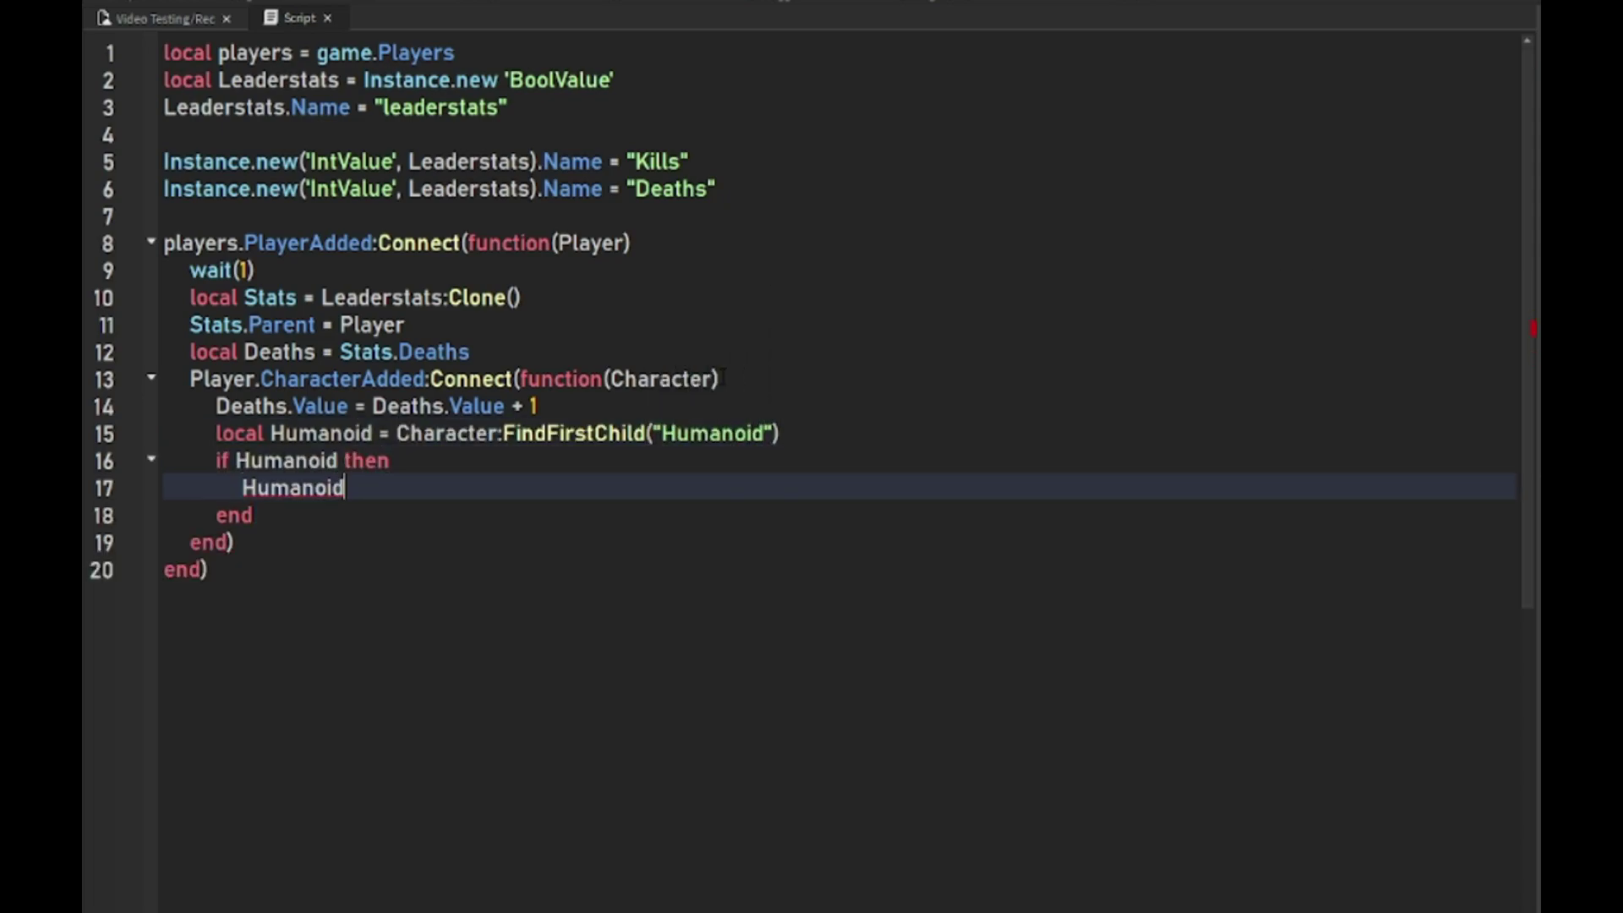
pyautogui.write('.Died:Connect(function()')
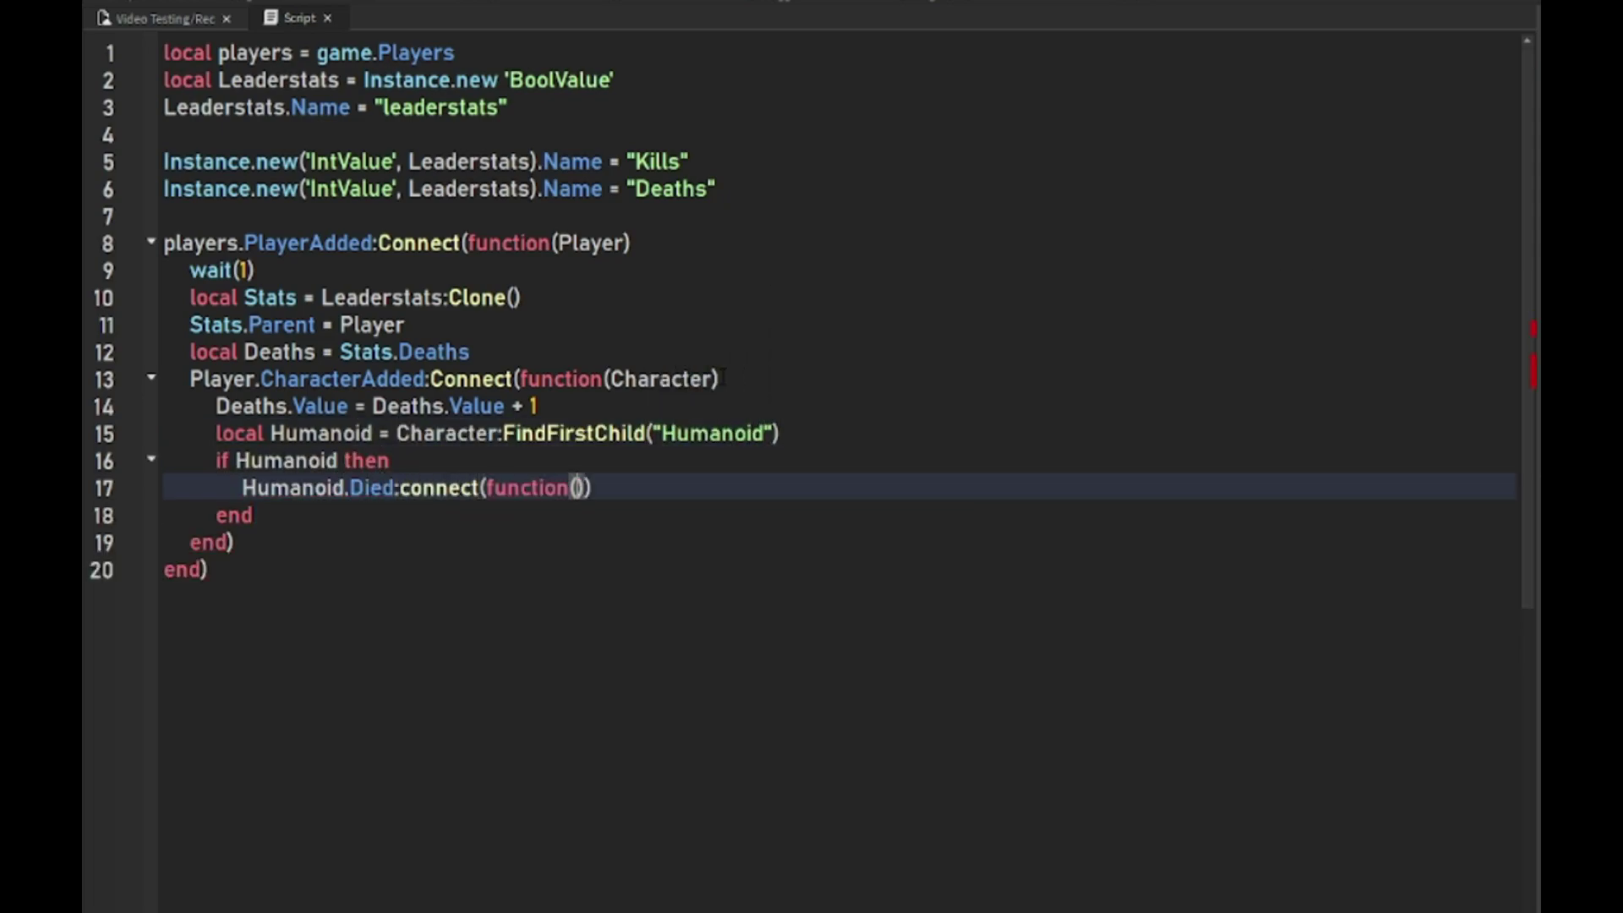
pyautogui.press('Return')
pyautogui.write('for i, Child in pairs(')
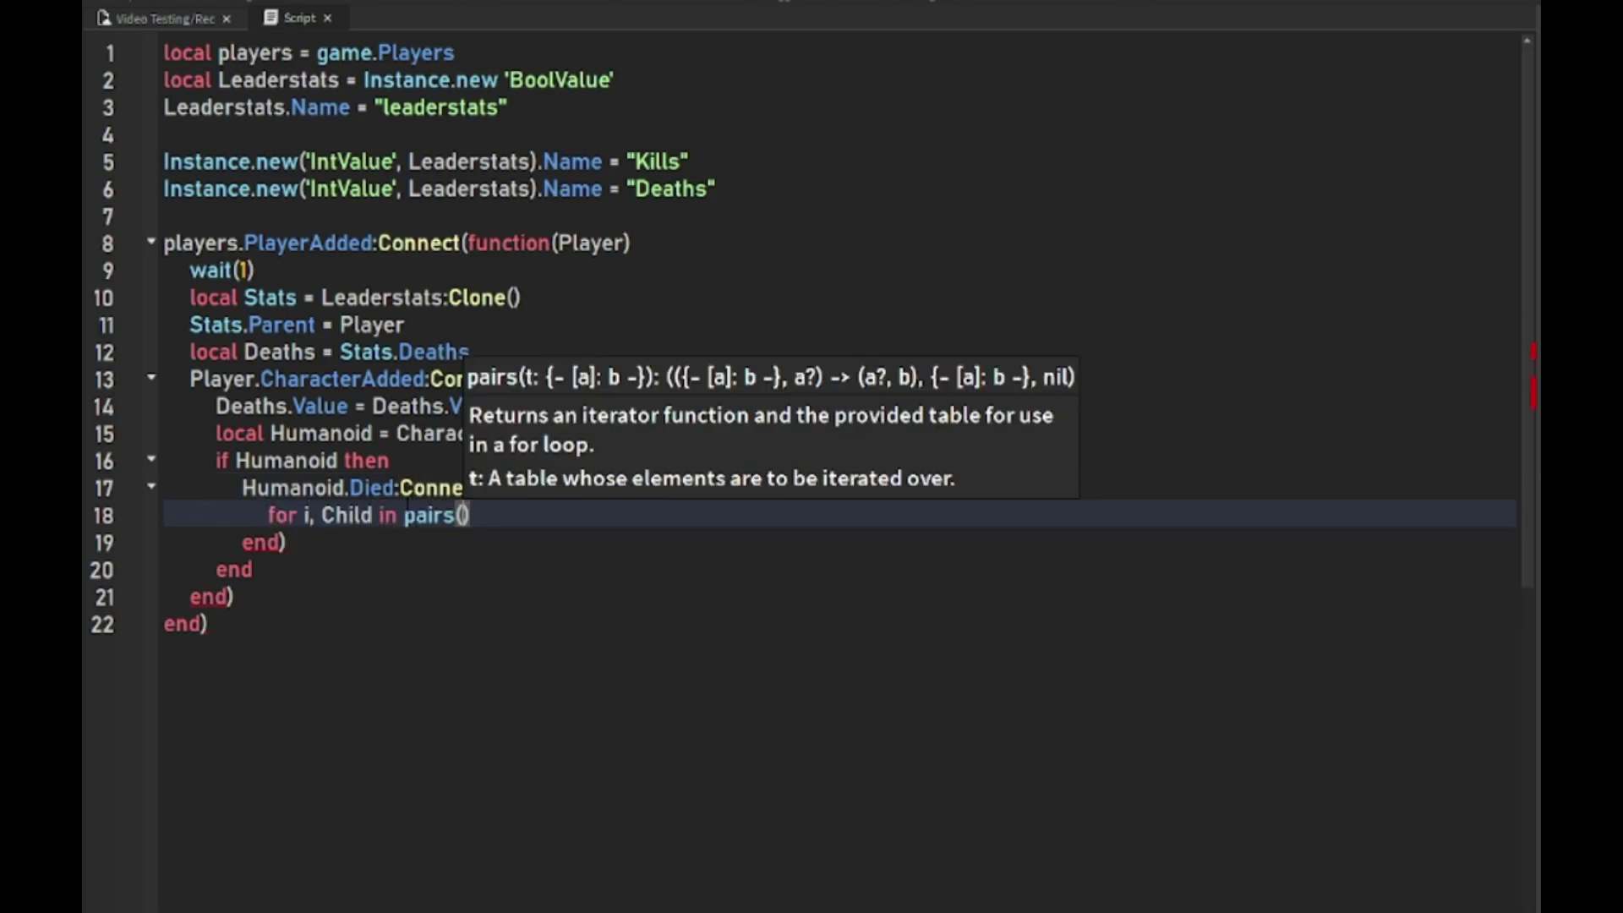
pyautogui.write('Humanoid:GetChildren()) do')
pyautogui.press('Return')
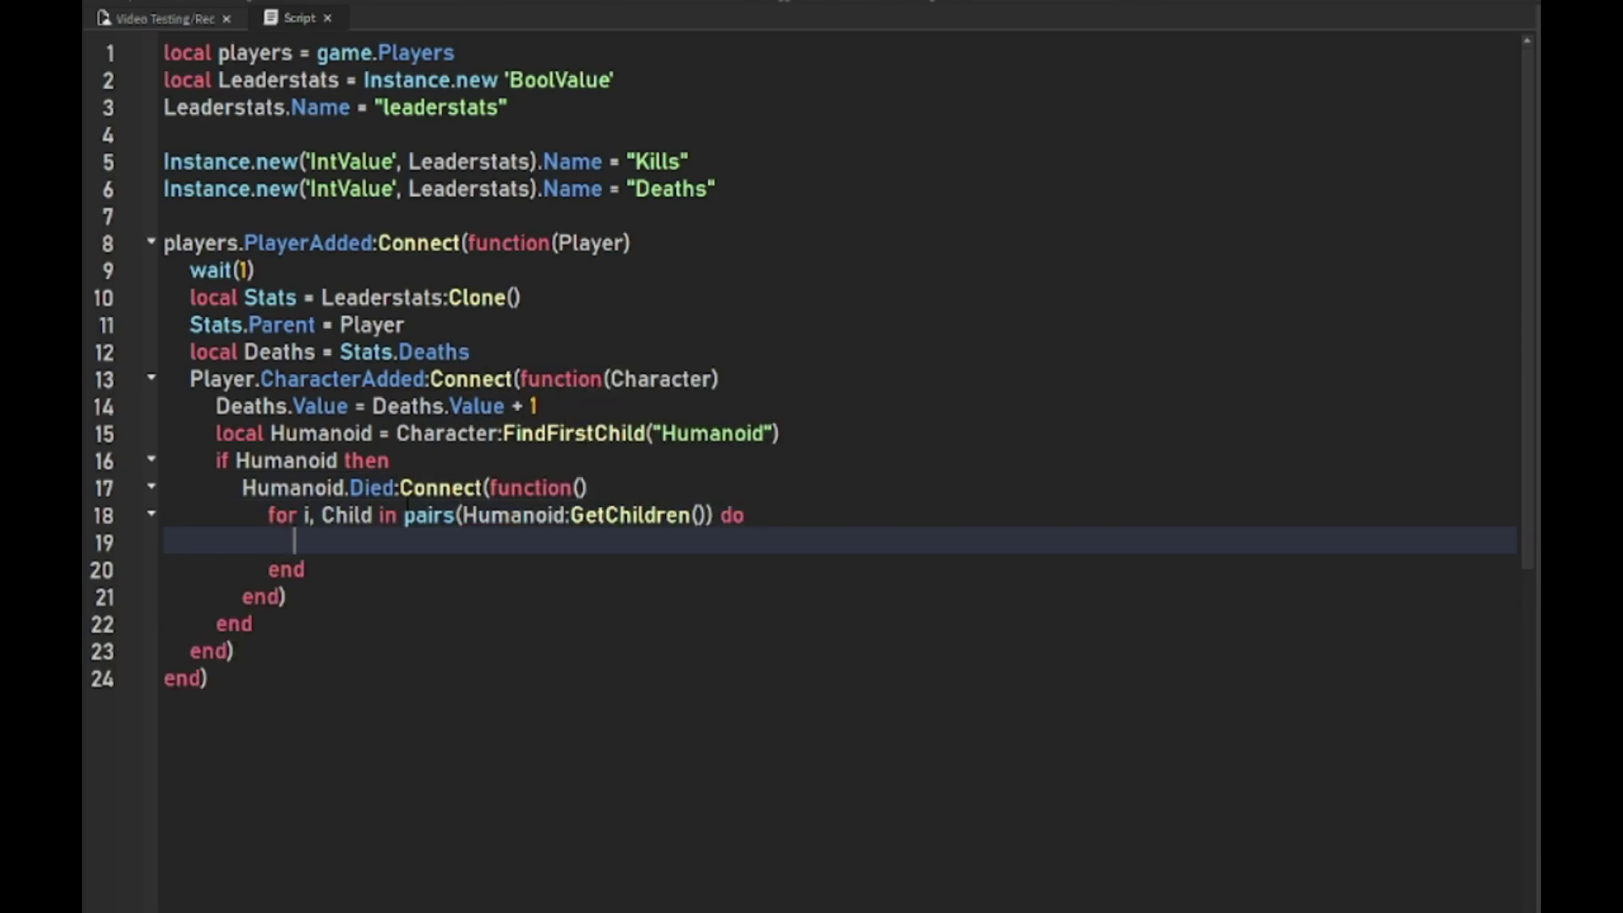
pyautogui.write('local Killer = Child.Value')
pyautogui.press('Return')
pyautogui.write('i')
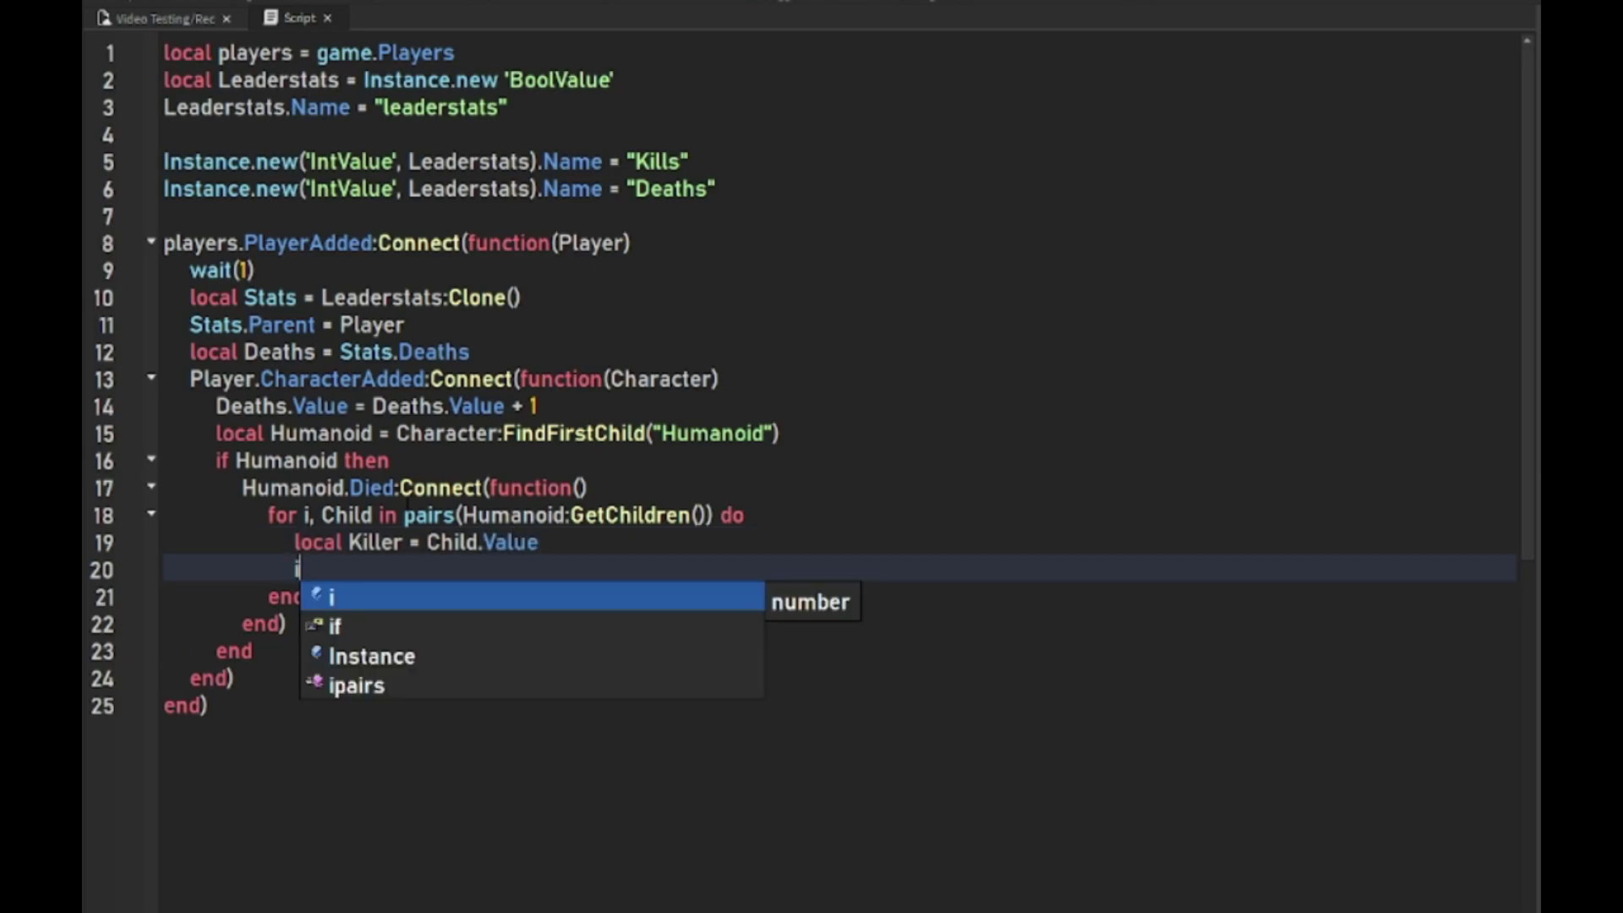
pyautogui.write('f Killer:FindFirstChild()')
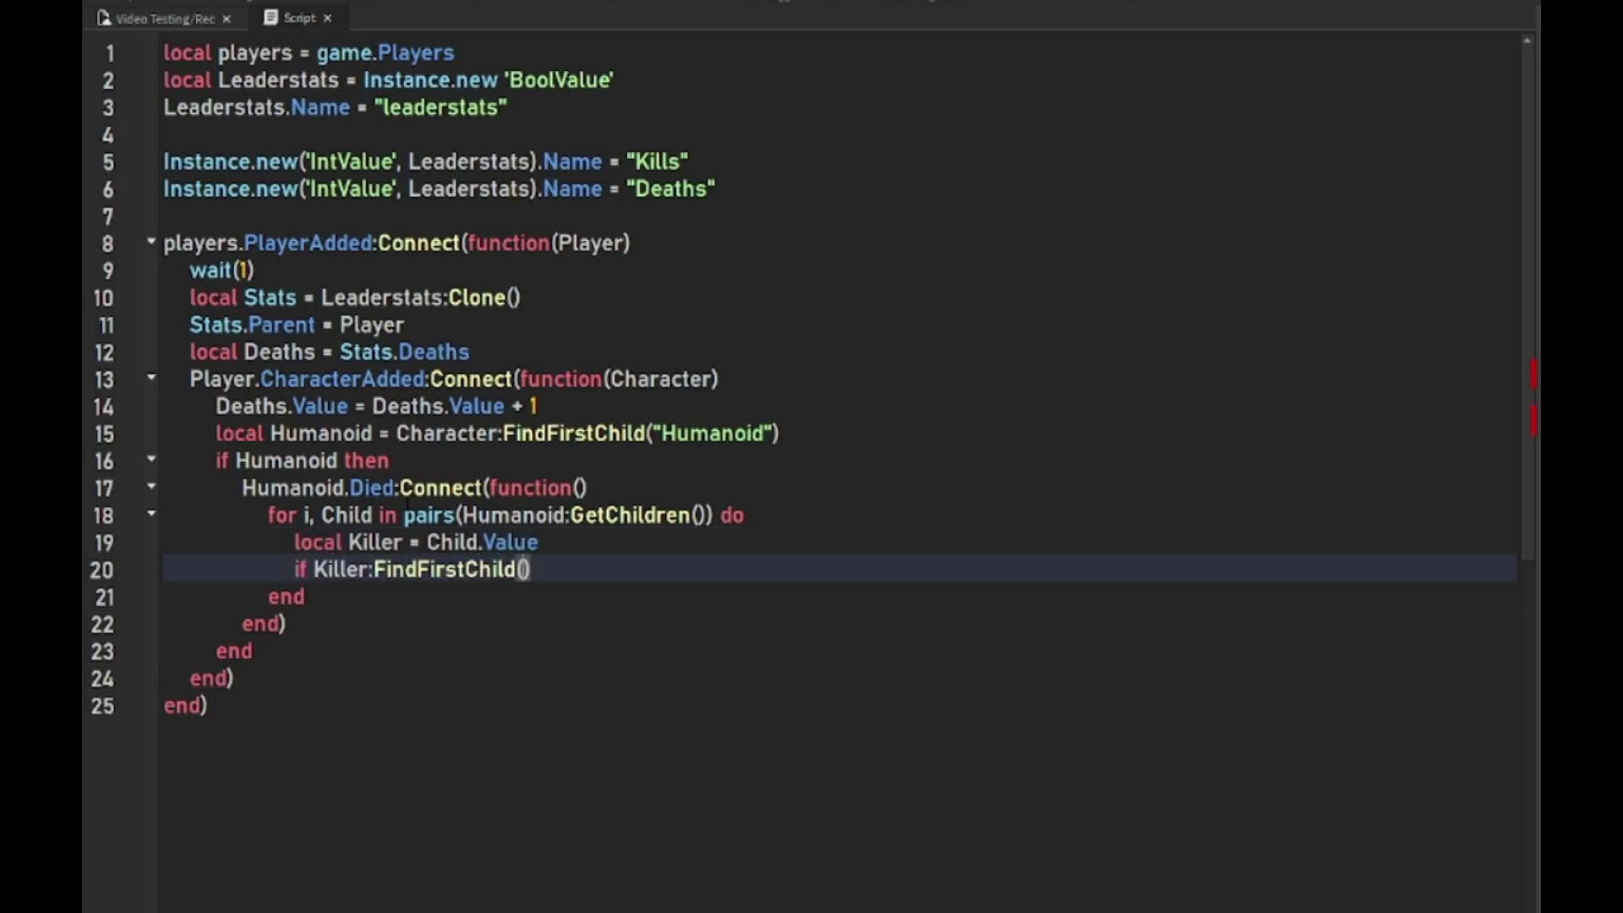
# Insert line 19 checking that Child is an ObjectValue whose Value is a Player
pyautogui.click(478, 541)
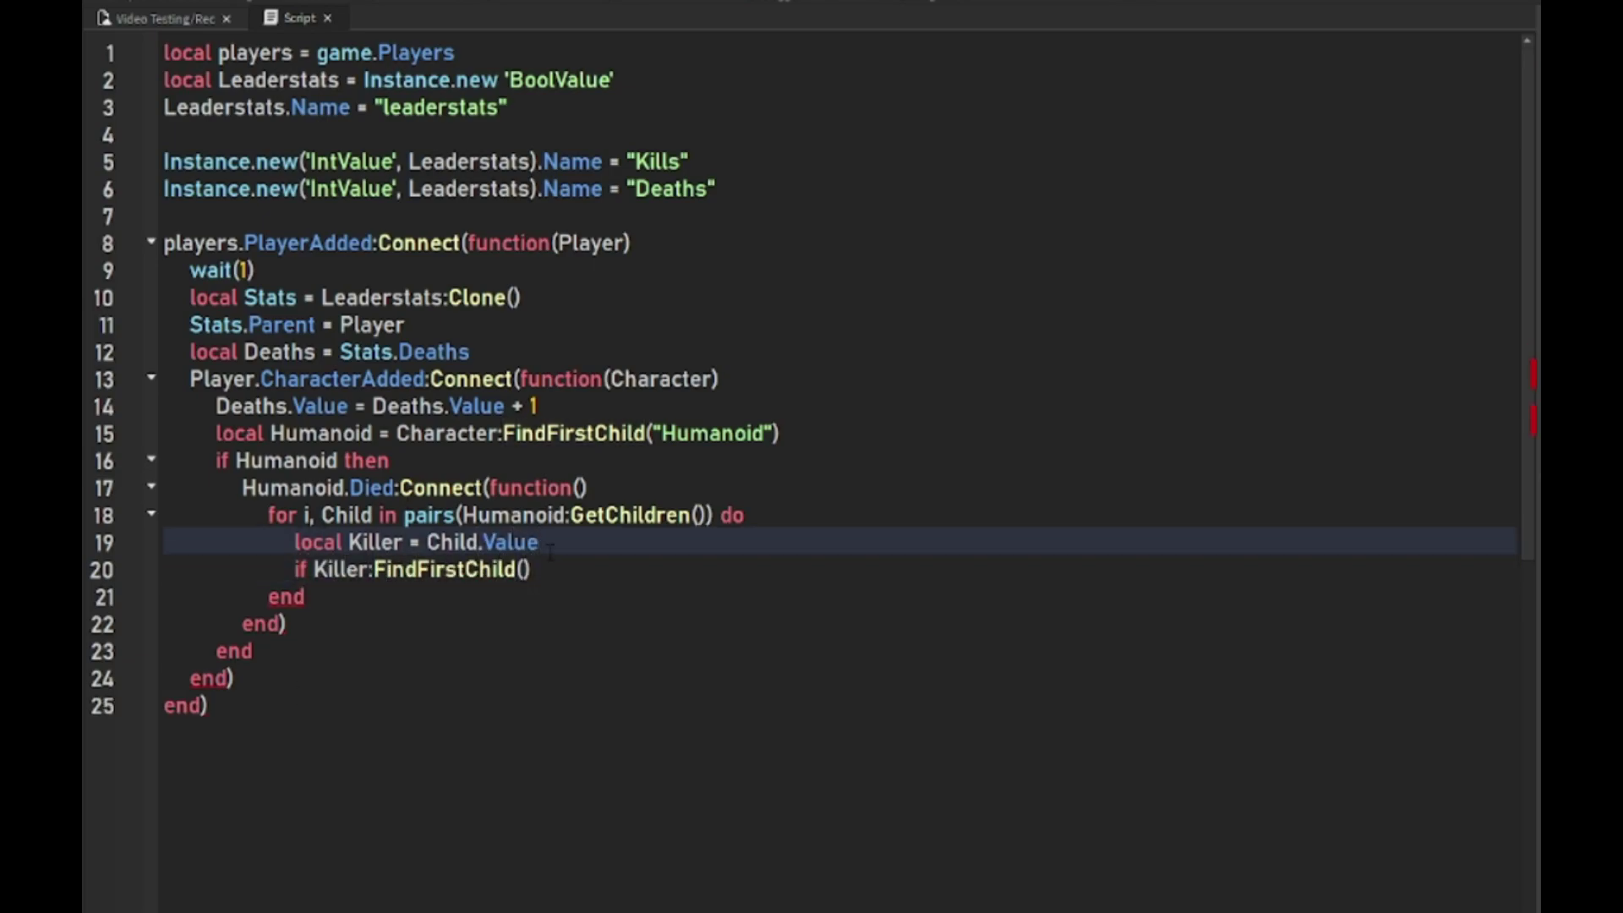
pyautogui.press('Return')
pyautogui.write('if Child:I')
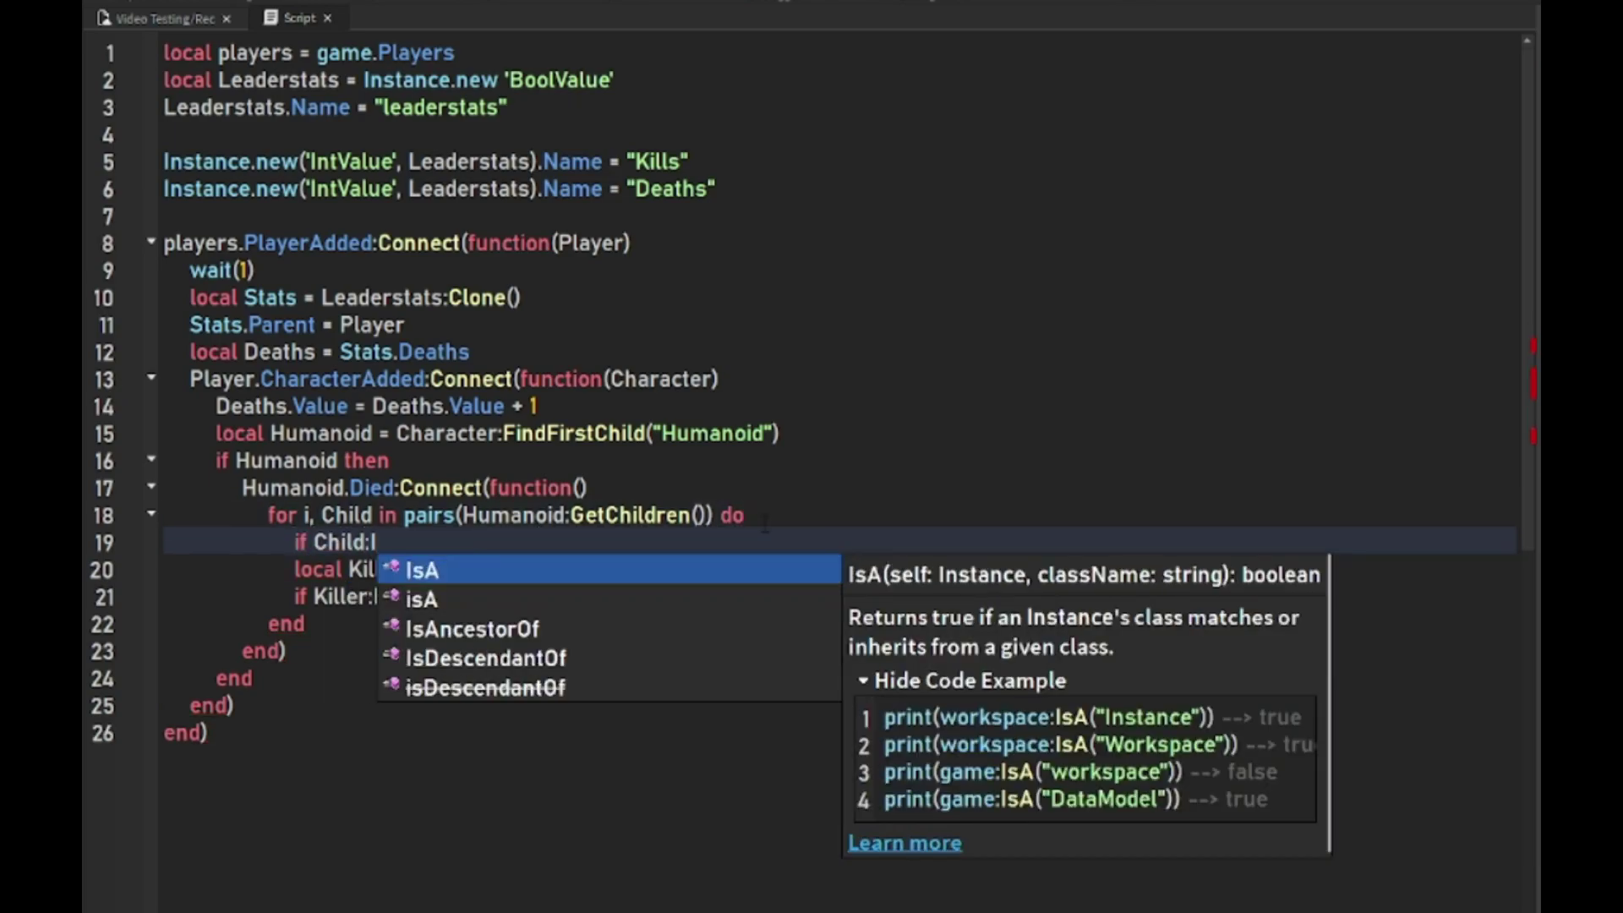
pyautogui.write("sA('O")
pyautogui.press('Tab')
pyautogui.write('and Child.Value')
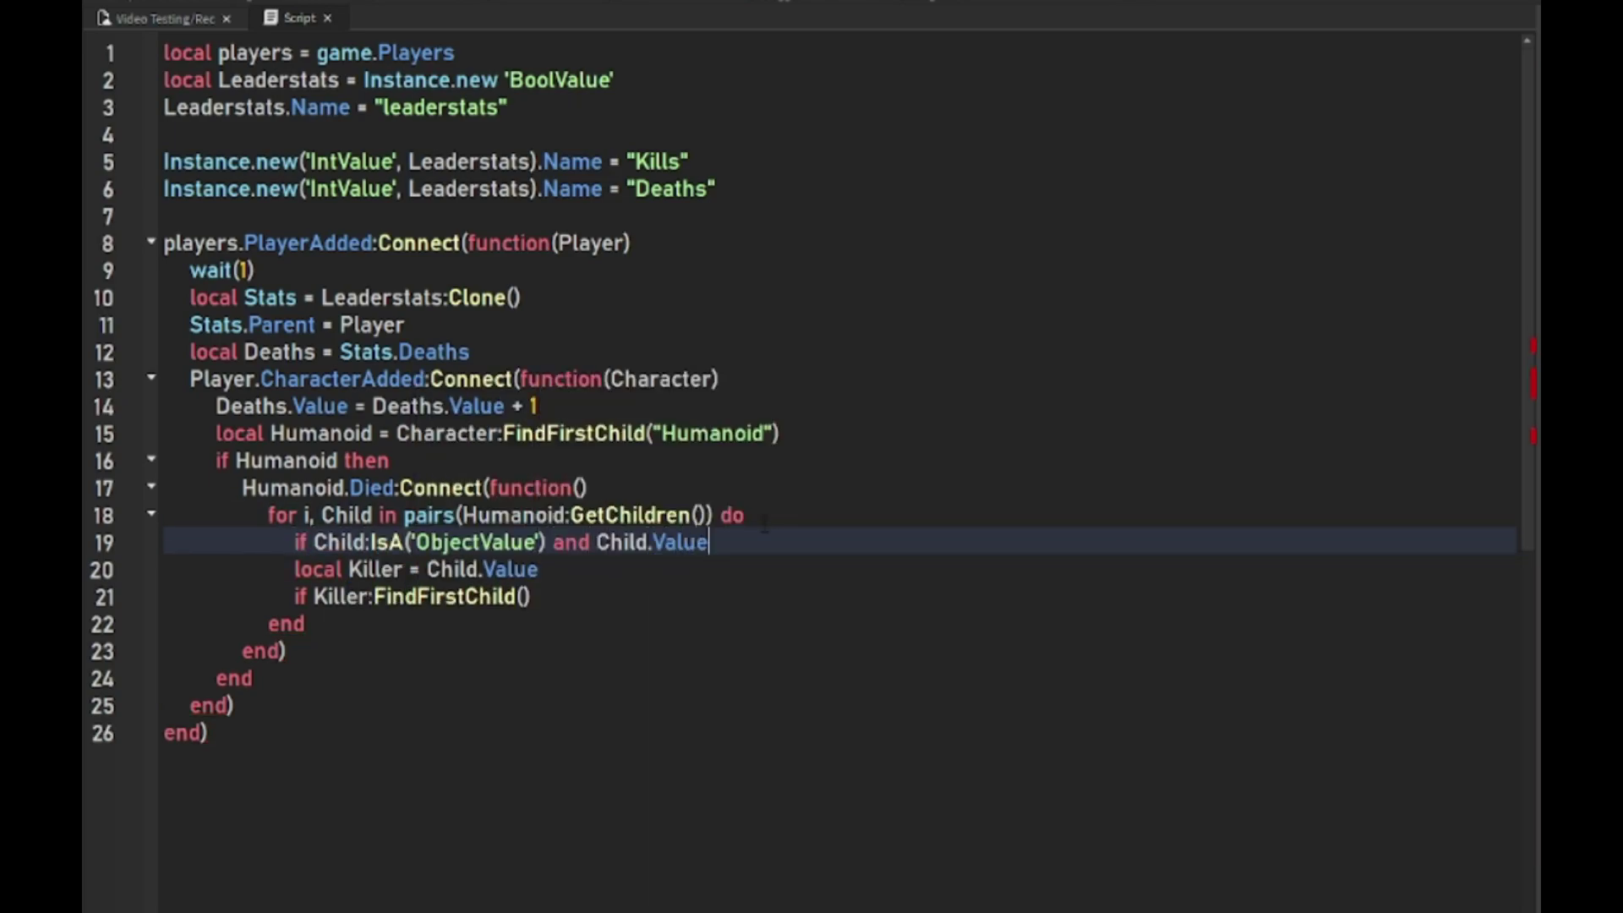
pyautogui.write(' and CHild')
pyautogui.press('Tab')
pyautogui.write('.Value')
pyautogui.press('BackSpace')
pyautogui.press('BackSpace')
pyautogui.press('BackSpace')
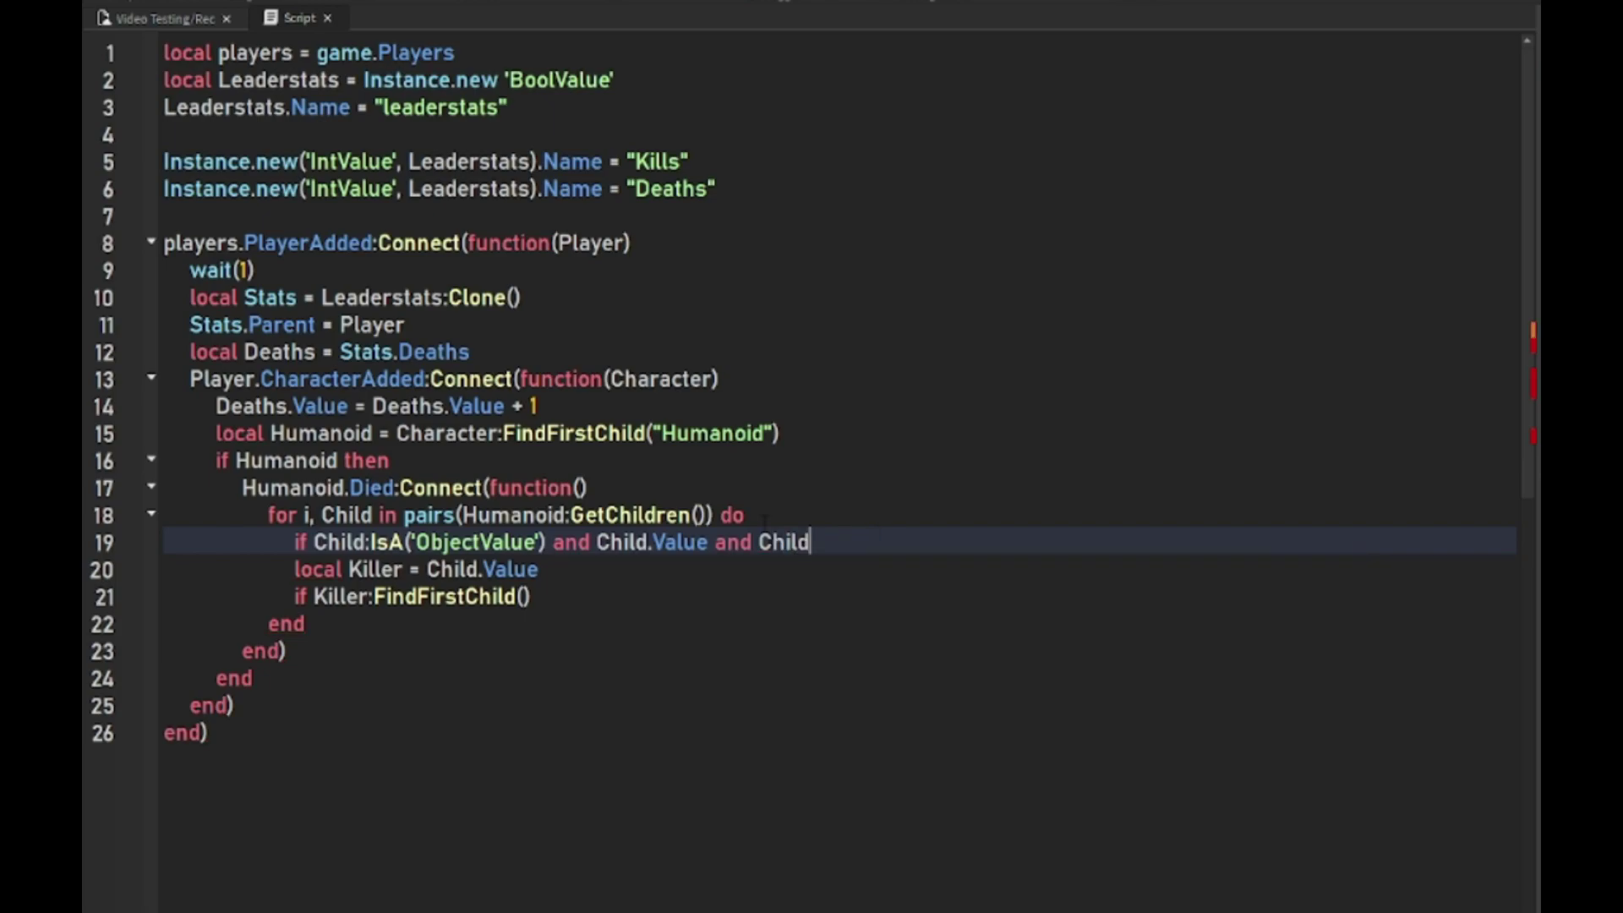
pyautogui.write(":IsA('P")
pyautogui.press('Tab')
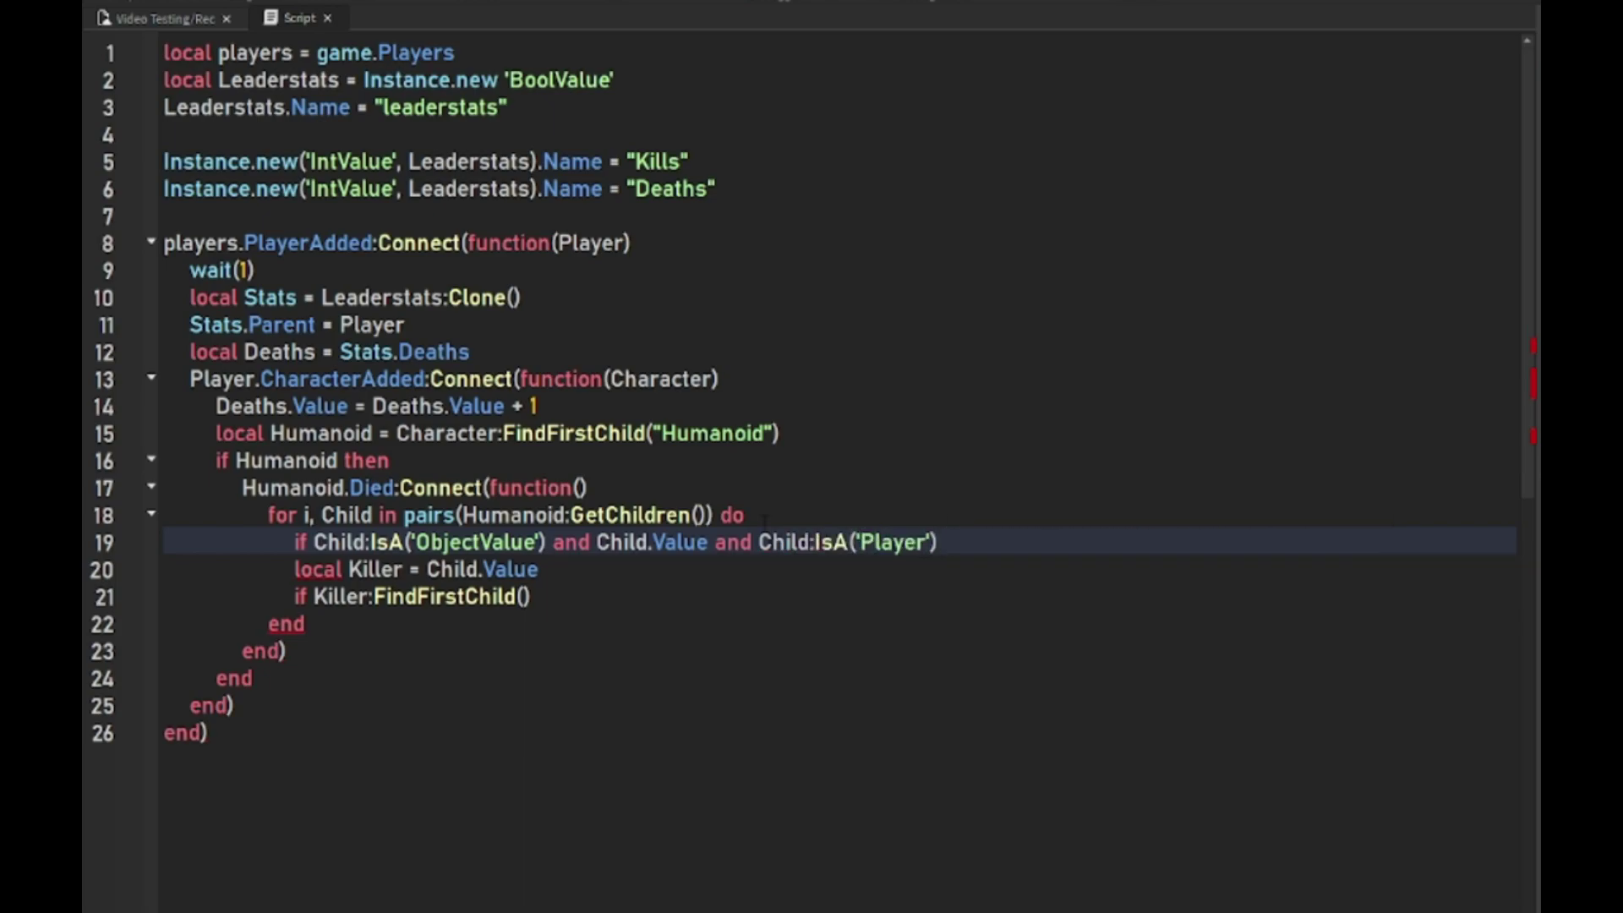
pyautogui.write('then')
pyautogui.press('Return')
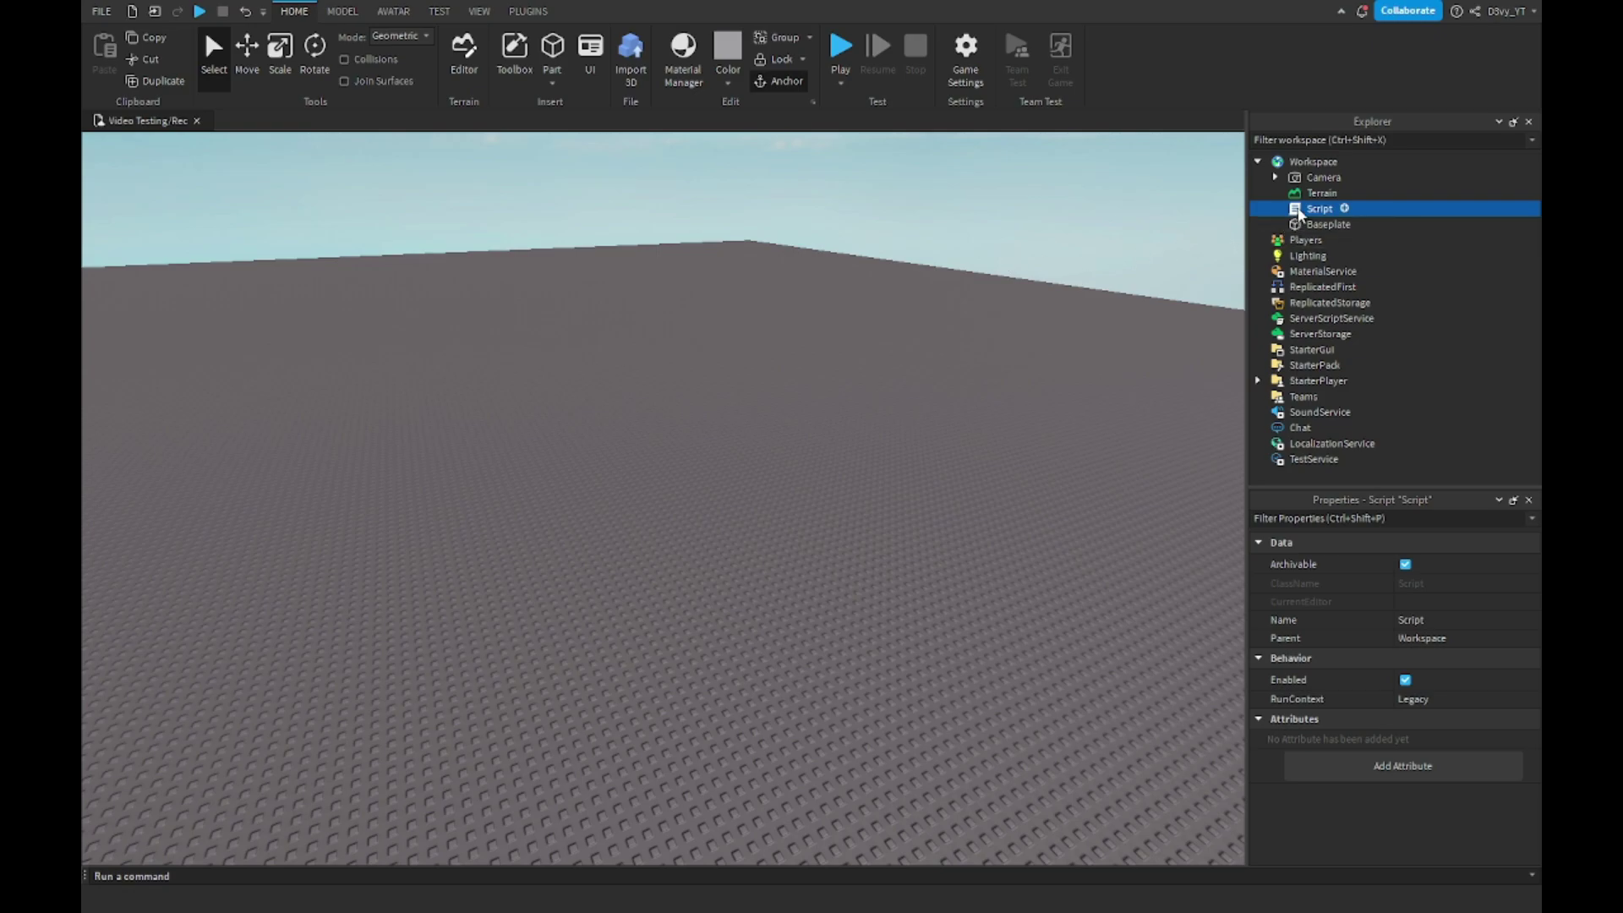
# Review the Workspace Kills/Deaths script code, close its tab, and bring up the Toolbox
pyautogui.doubleClick(1319, 208)
pyautogui.scroll(-5, 634, 507)
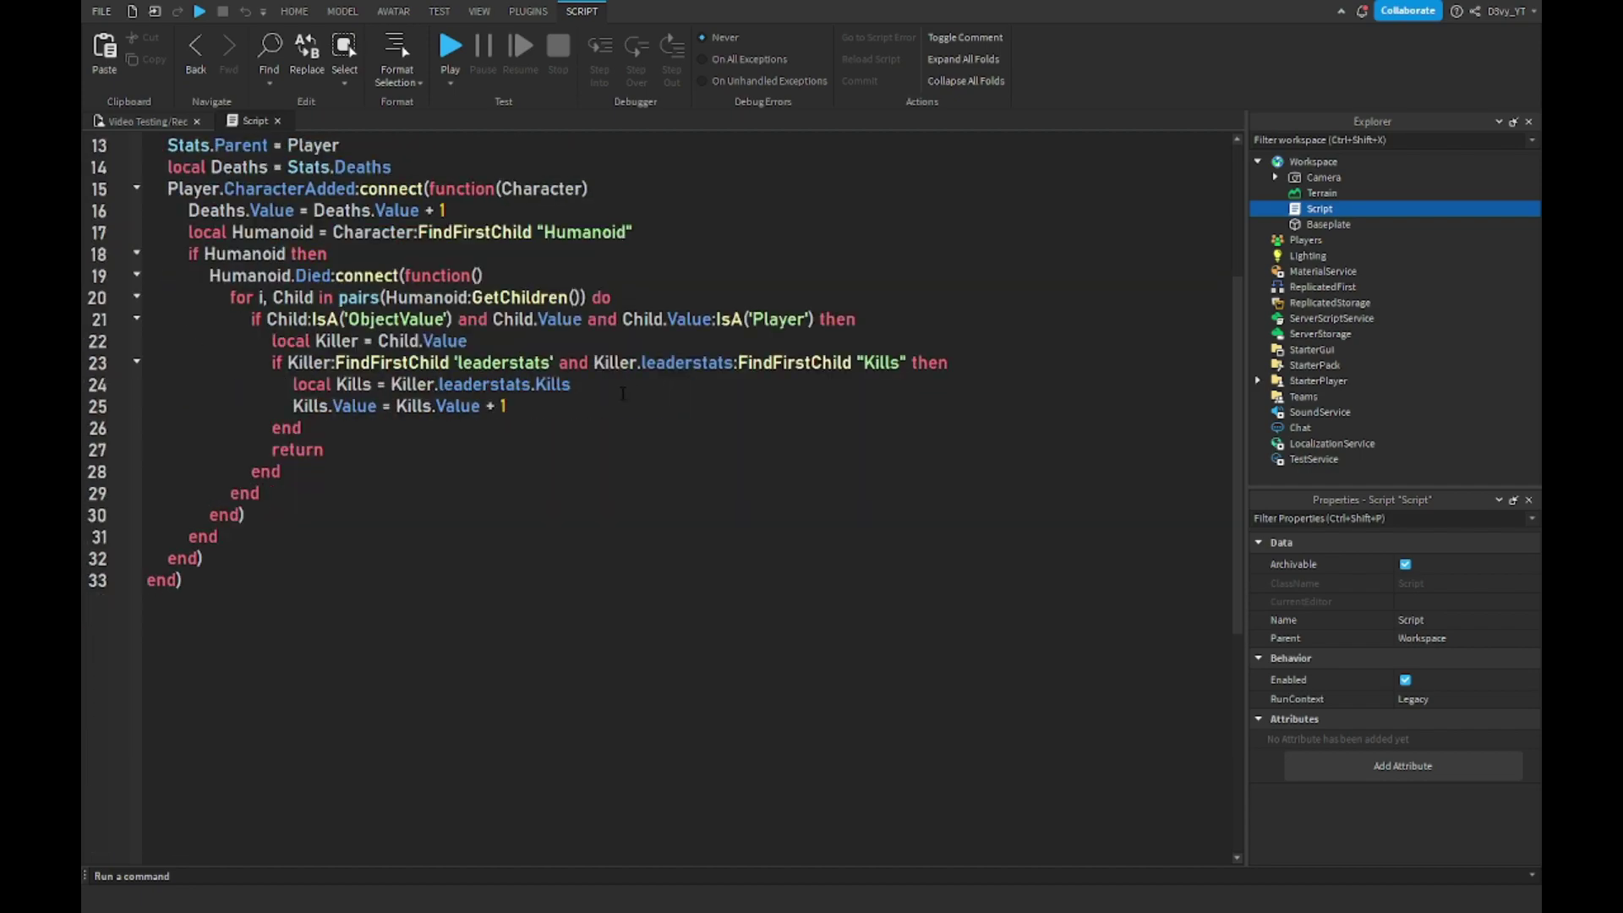
pyautogui.scroll(5, 635, 507)
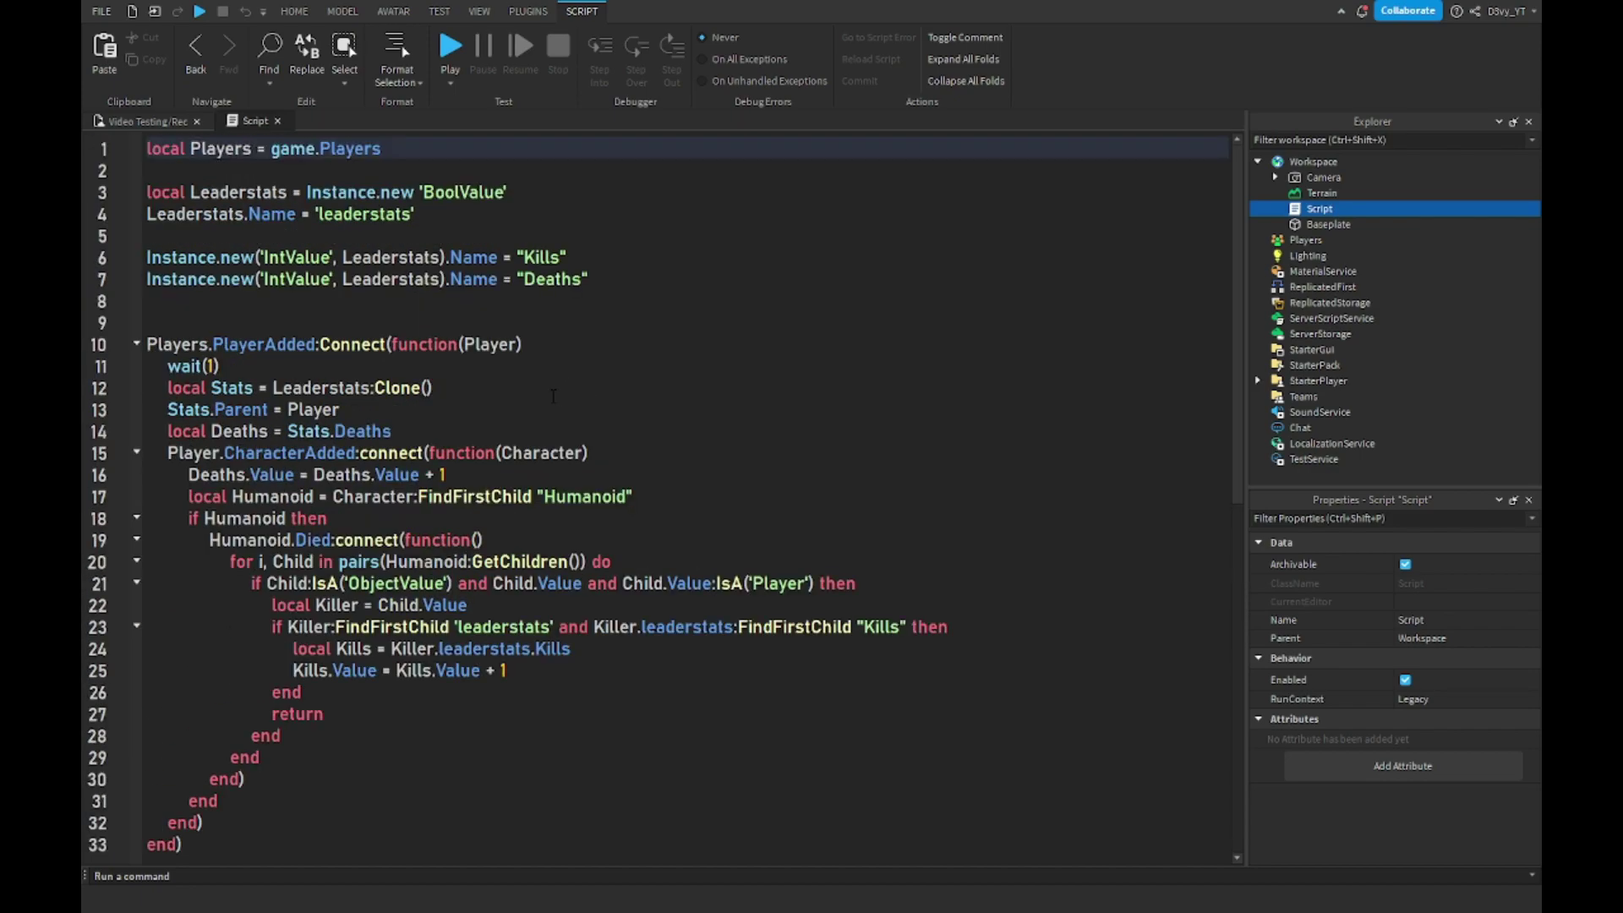
pyautogui.scroll(-3, 635, 508)
pyautogui.scroll(3, 634, 508)
pyautogui.moveTo(381, 762); pyautogui.dragTo(229, 139)
pyautogui.click(532, 192)
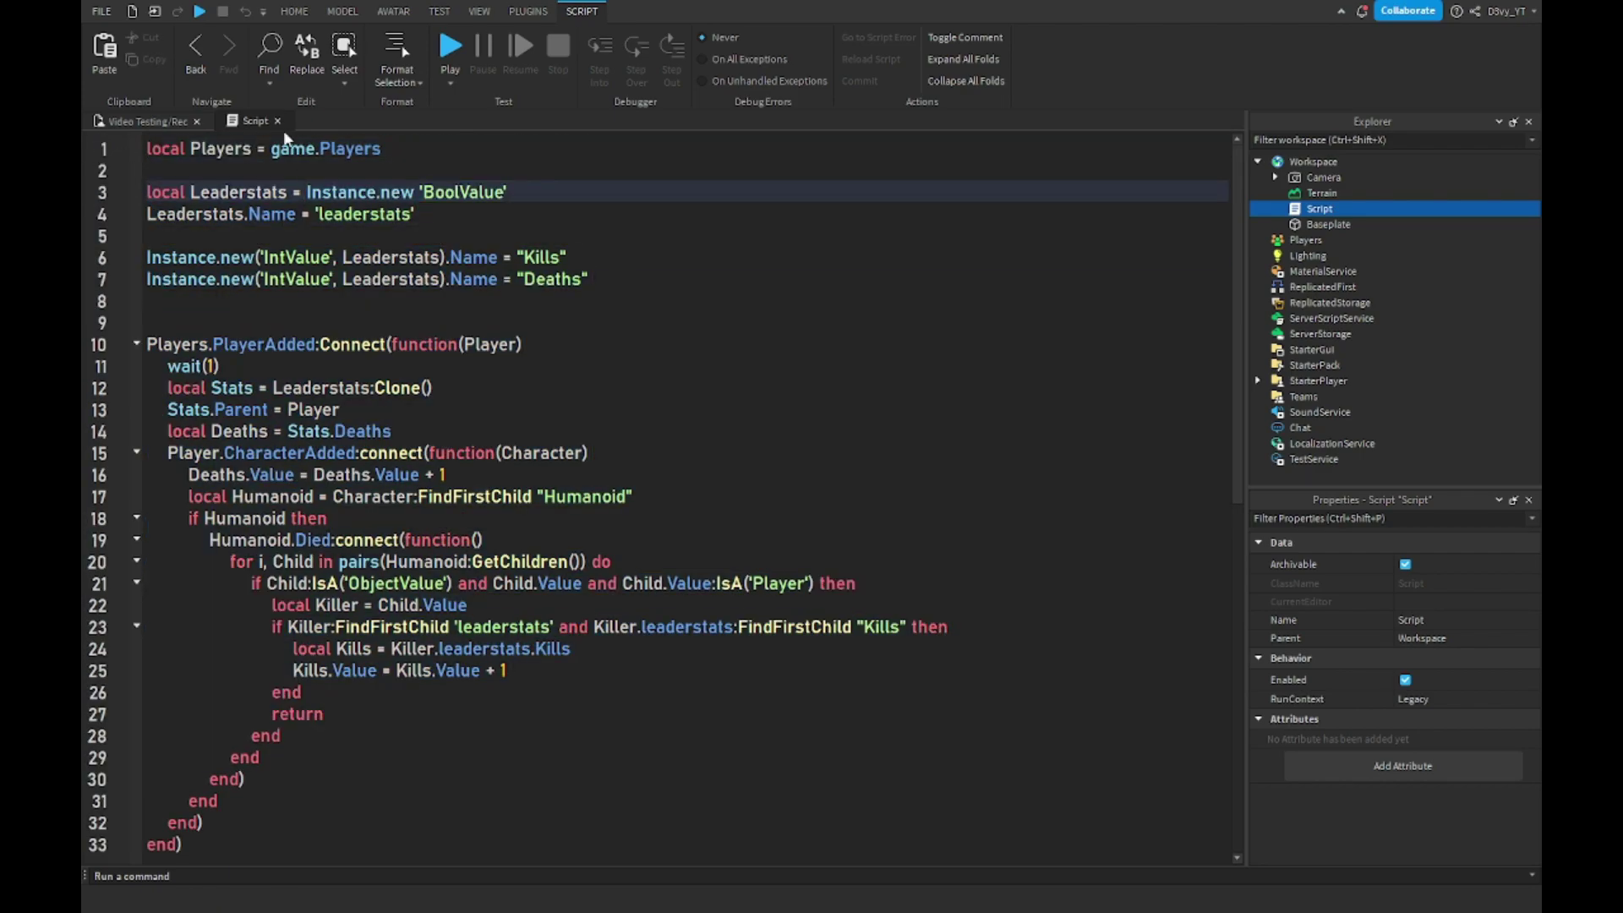
pyautogui.click(280, 120)
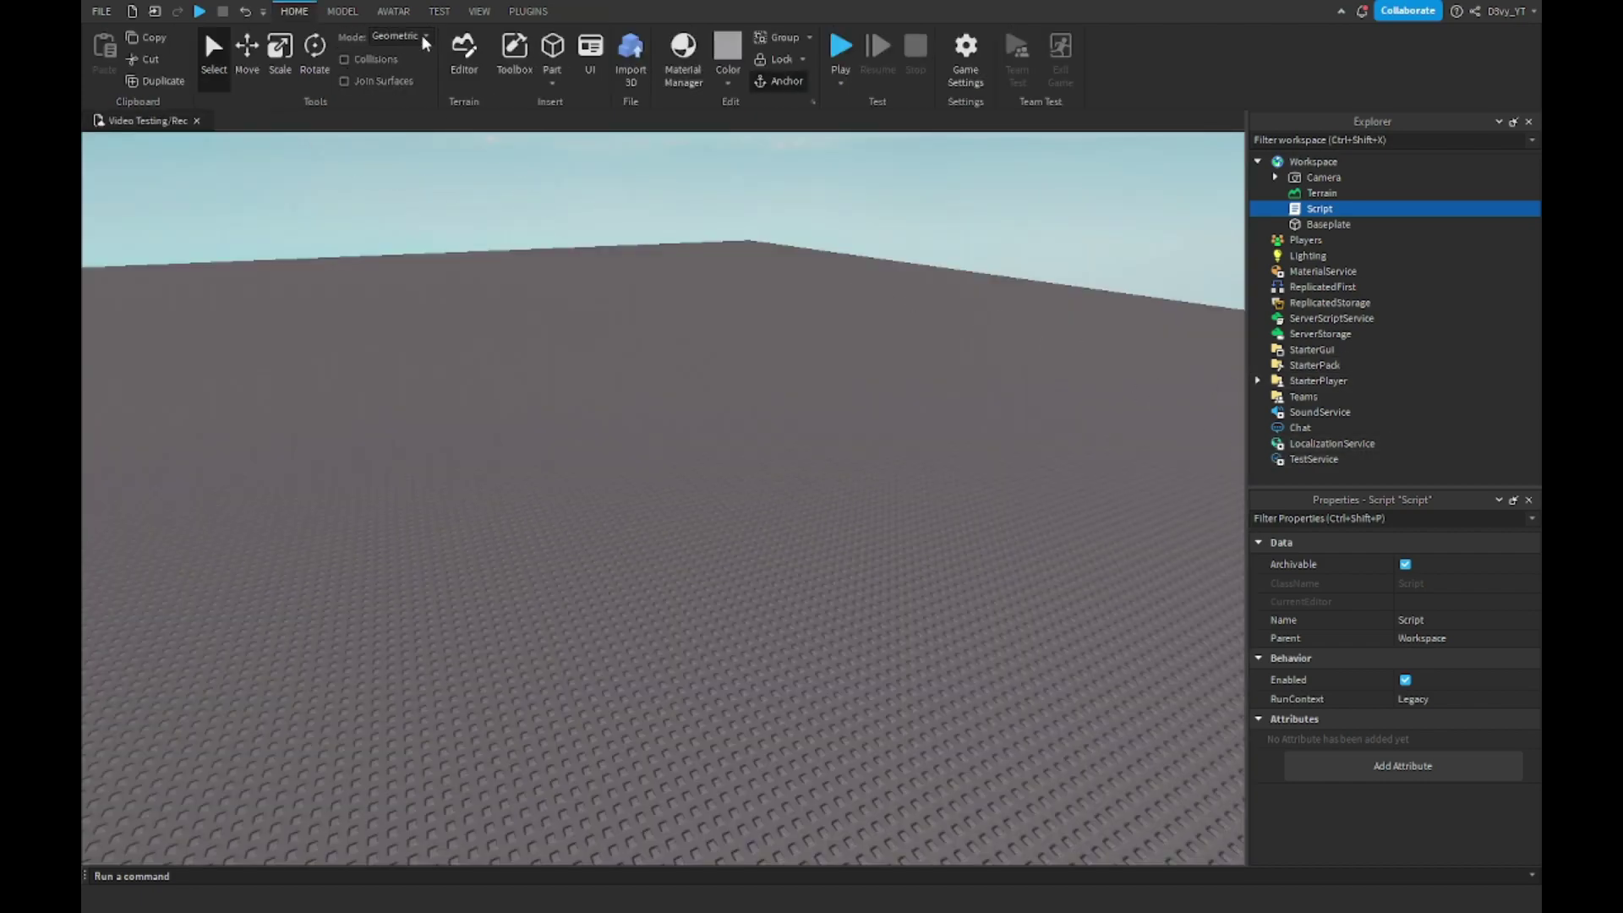
pyautogui.click(514, 58)
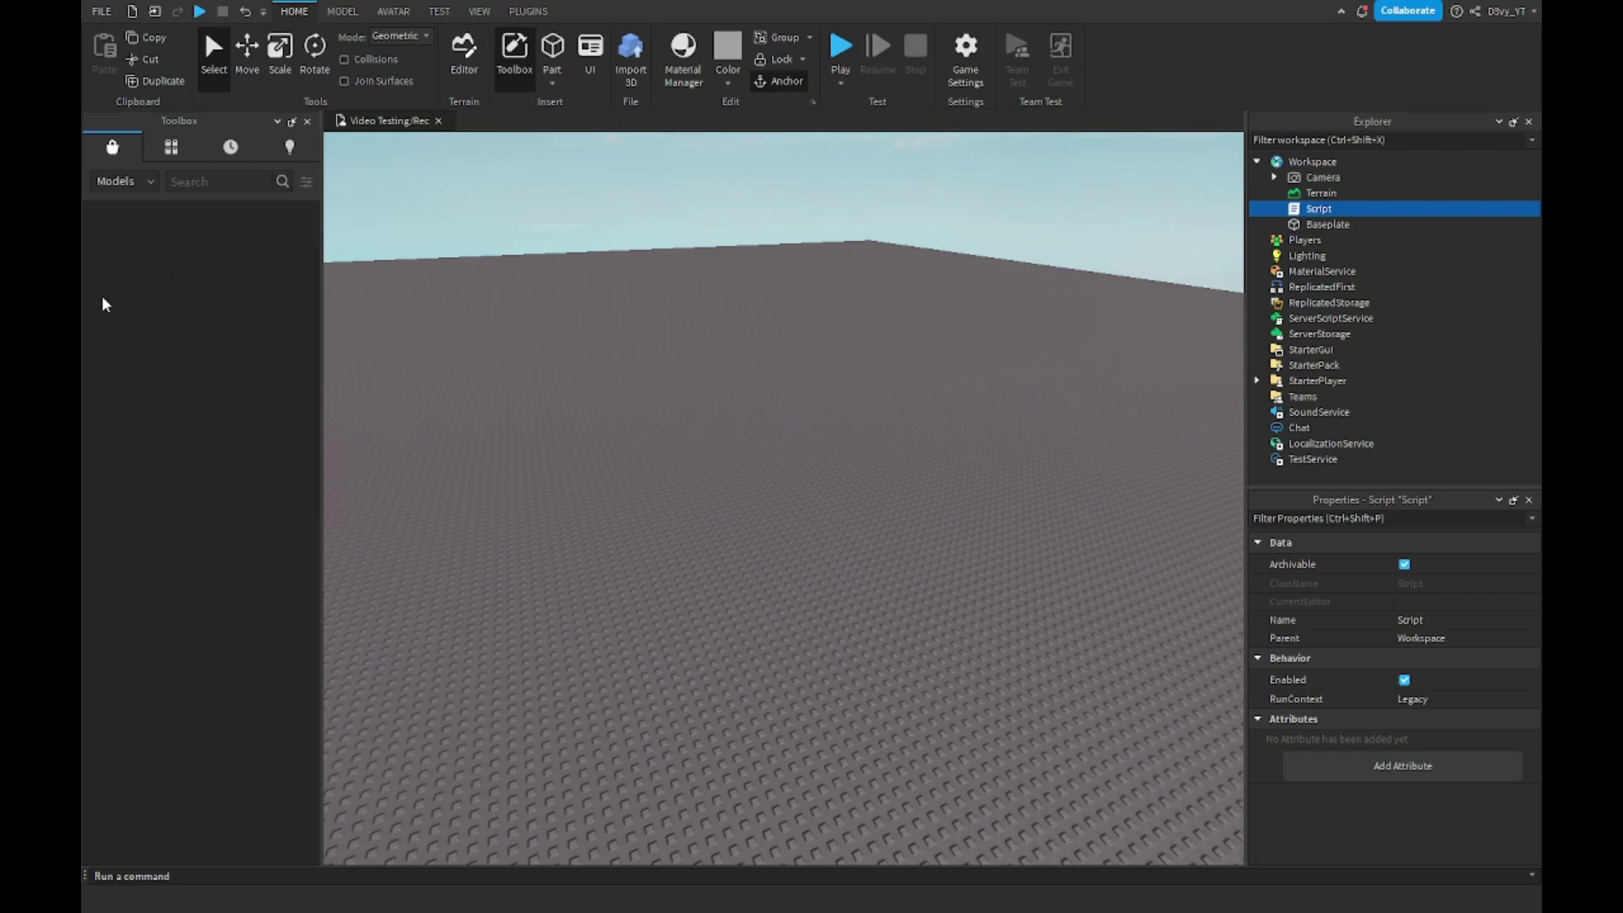
# Search the Toolbox for 'sword' and insert the ClassicSword tool into StarterPack
pyautogui.click(306, 120)
pyautogui.click(1259, 380)
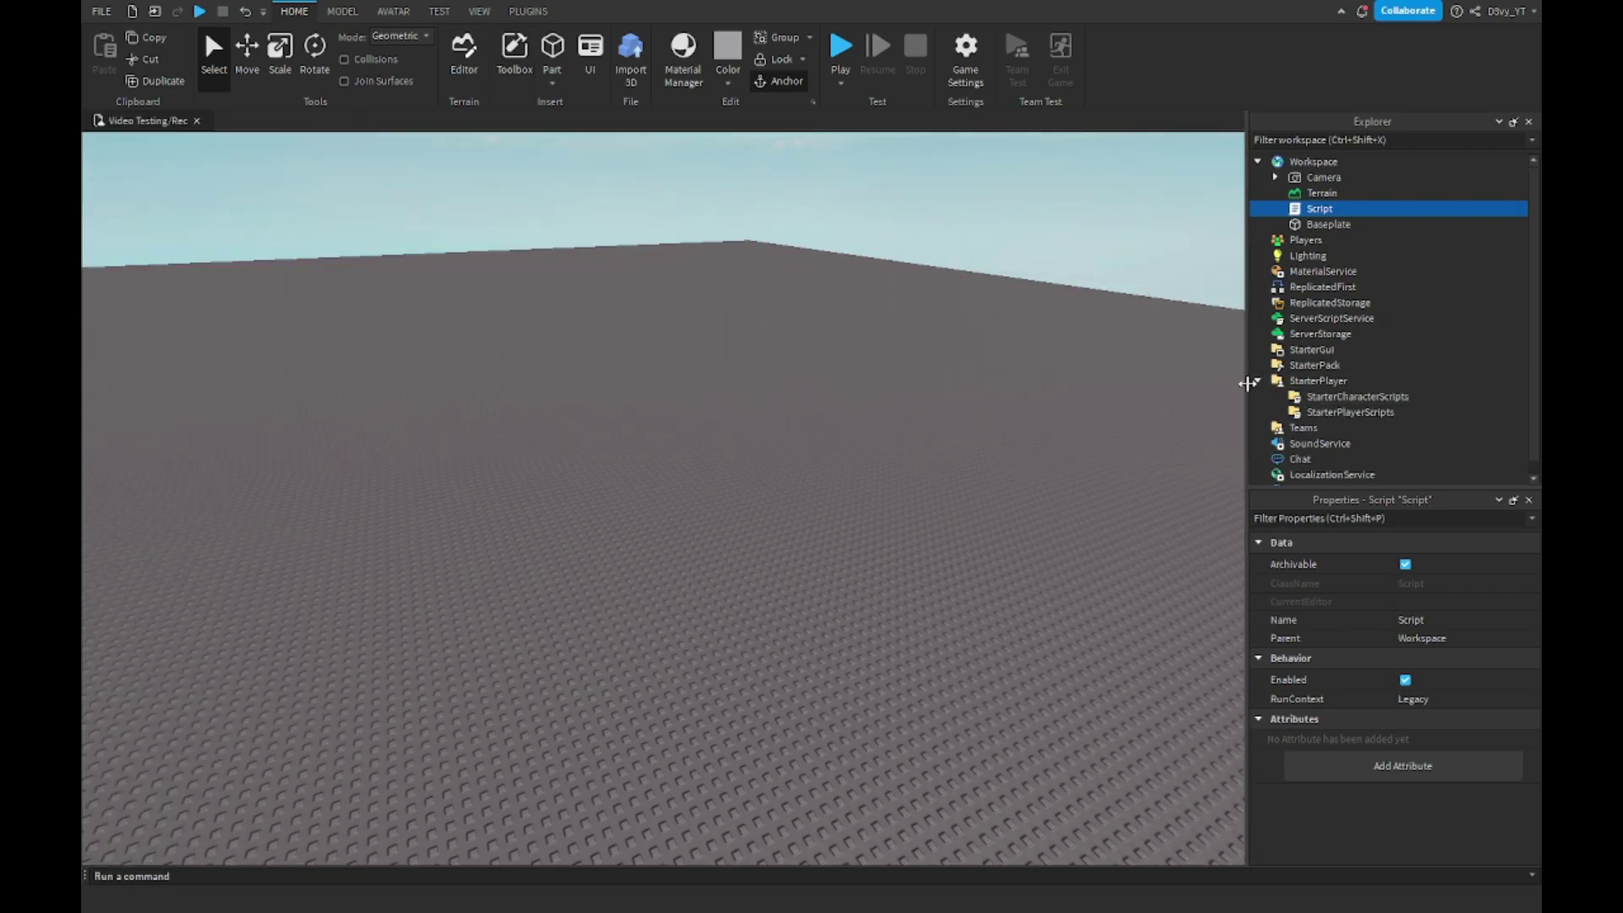
pyautogui.click(525, 162)
pyautogui.click(514, 57)
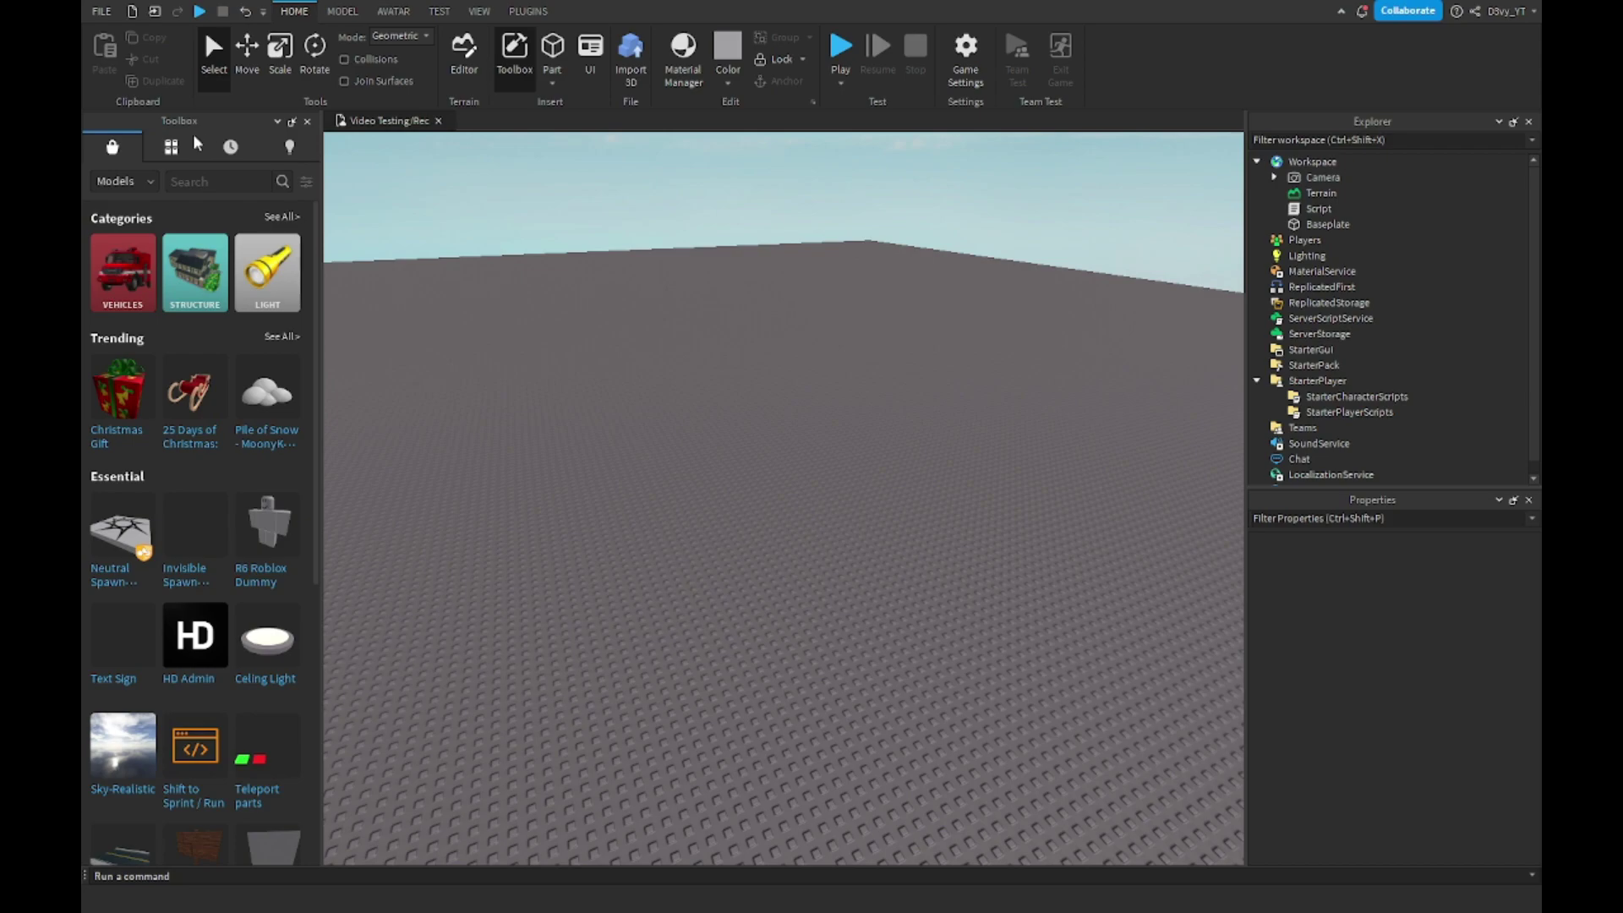
pyautogui.write('sword')
pyautogui.press('Return')
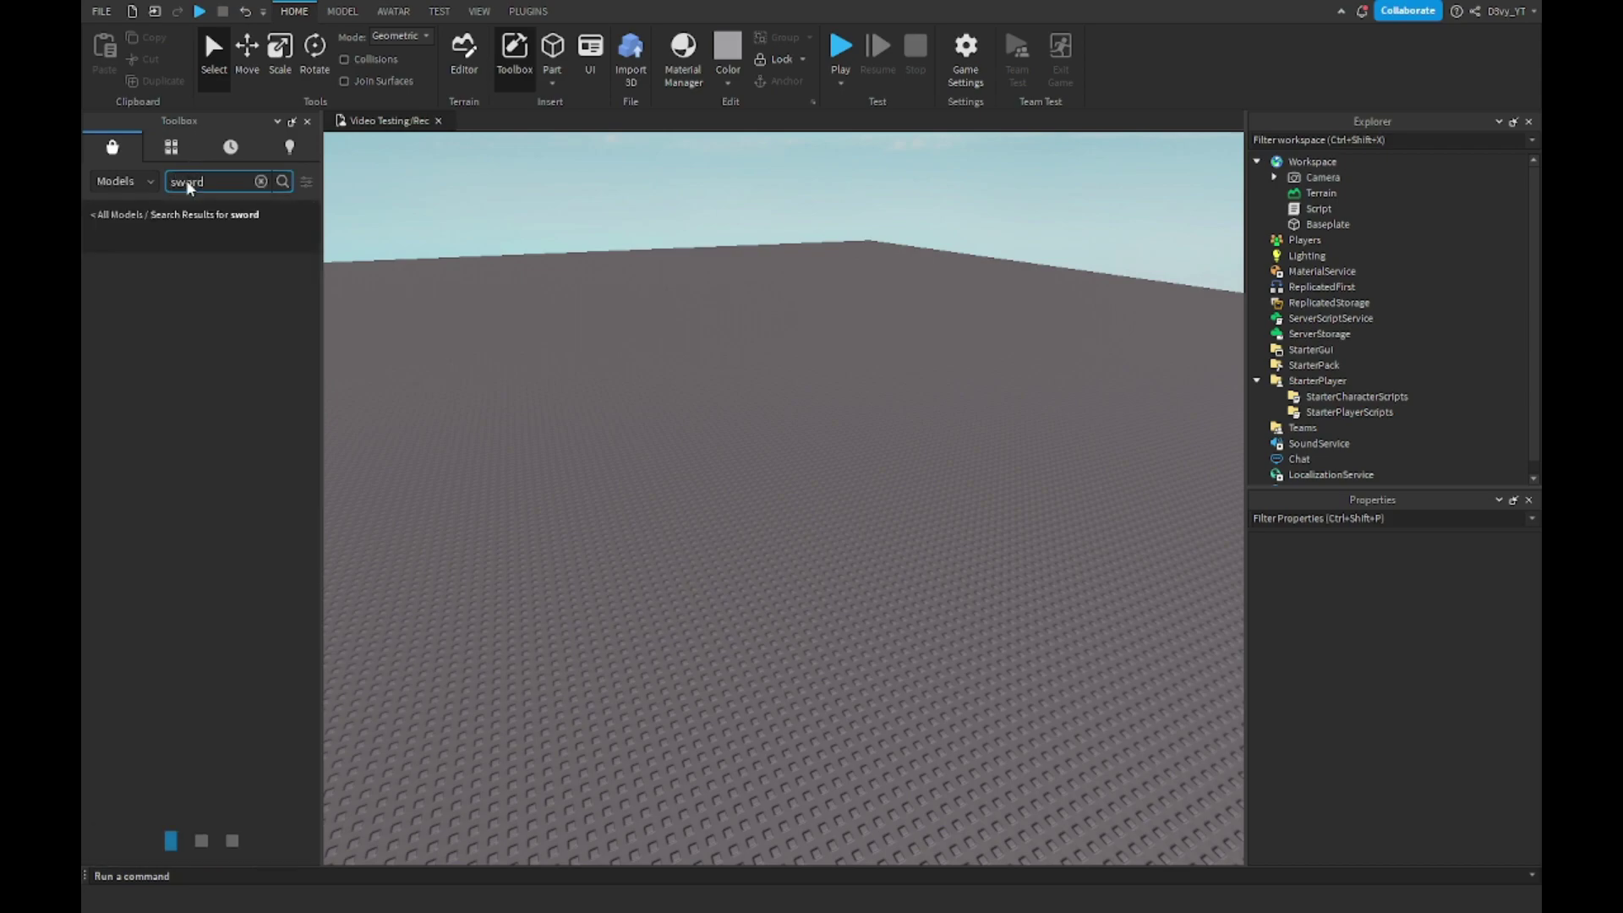
pyautogui.click(140, 311)
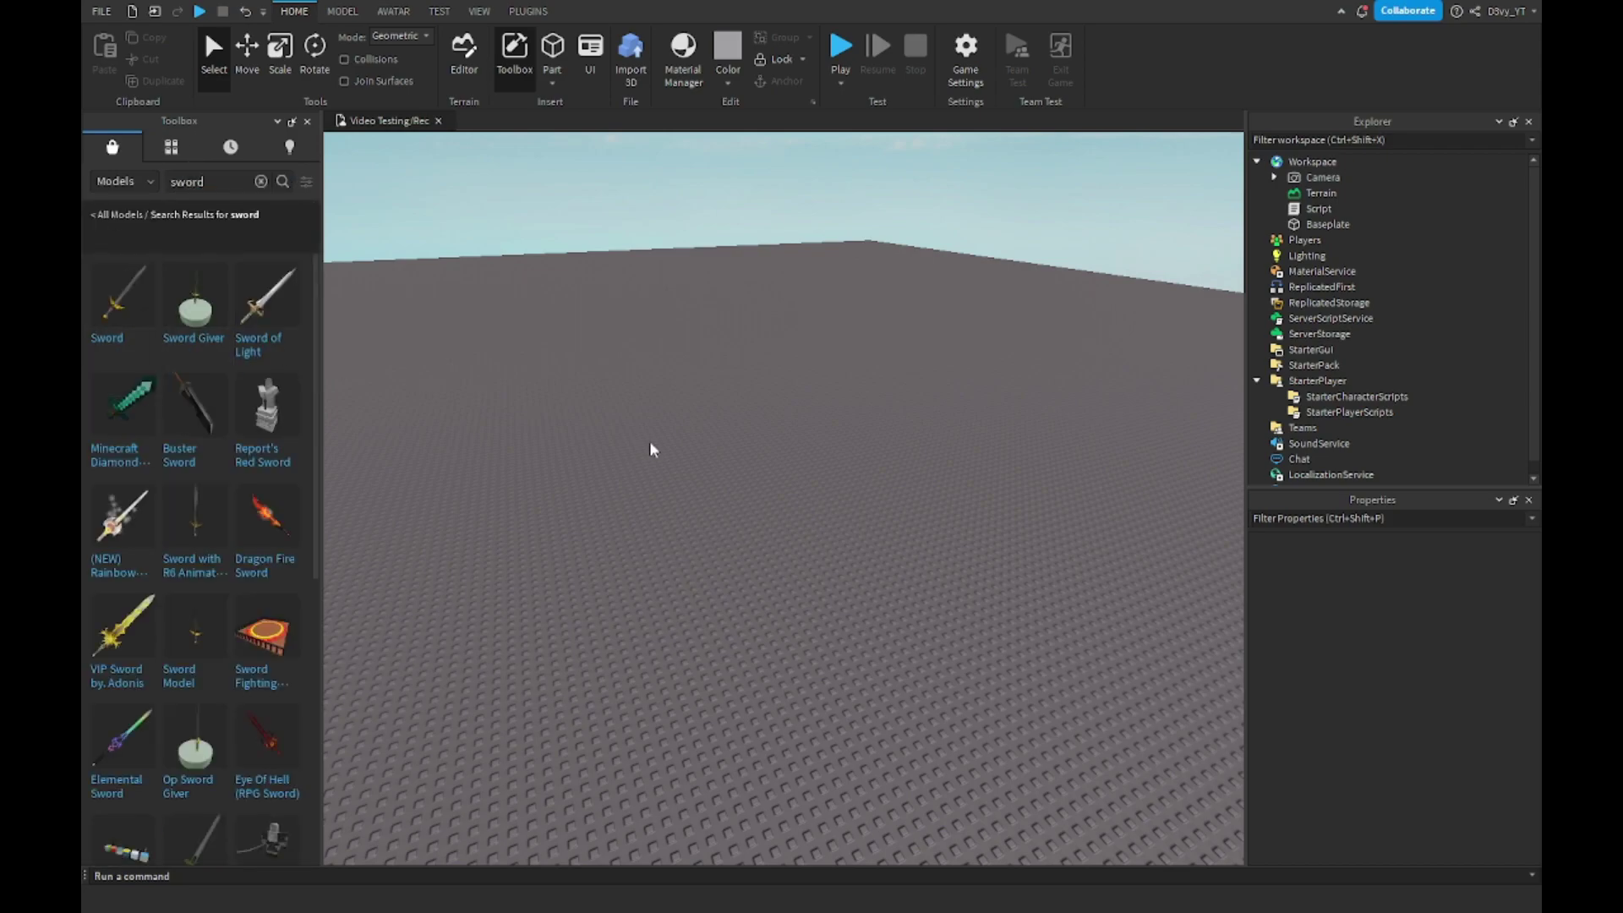
pyautogui.click(801, 474)
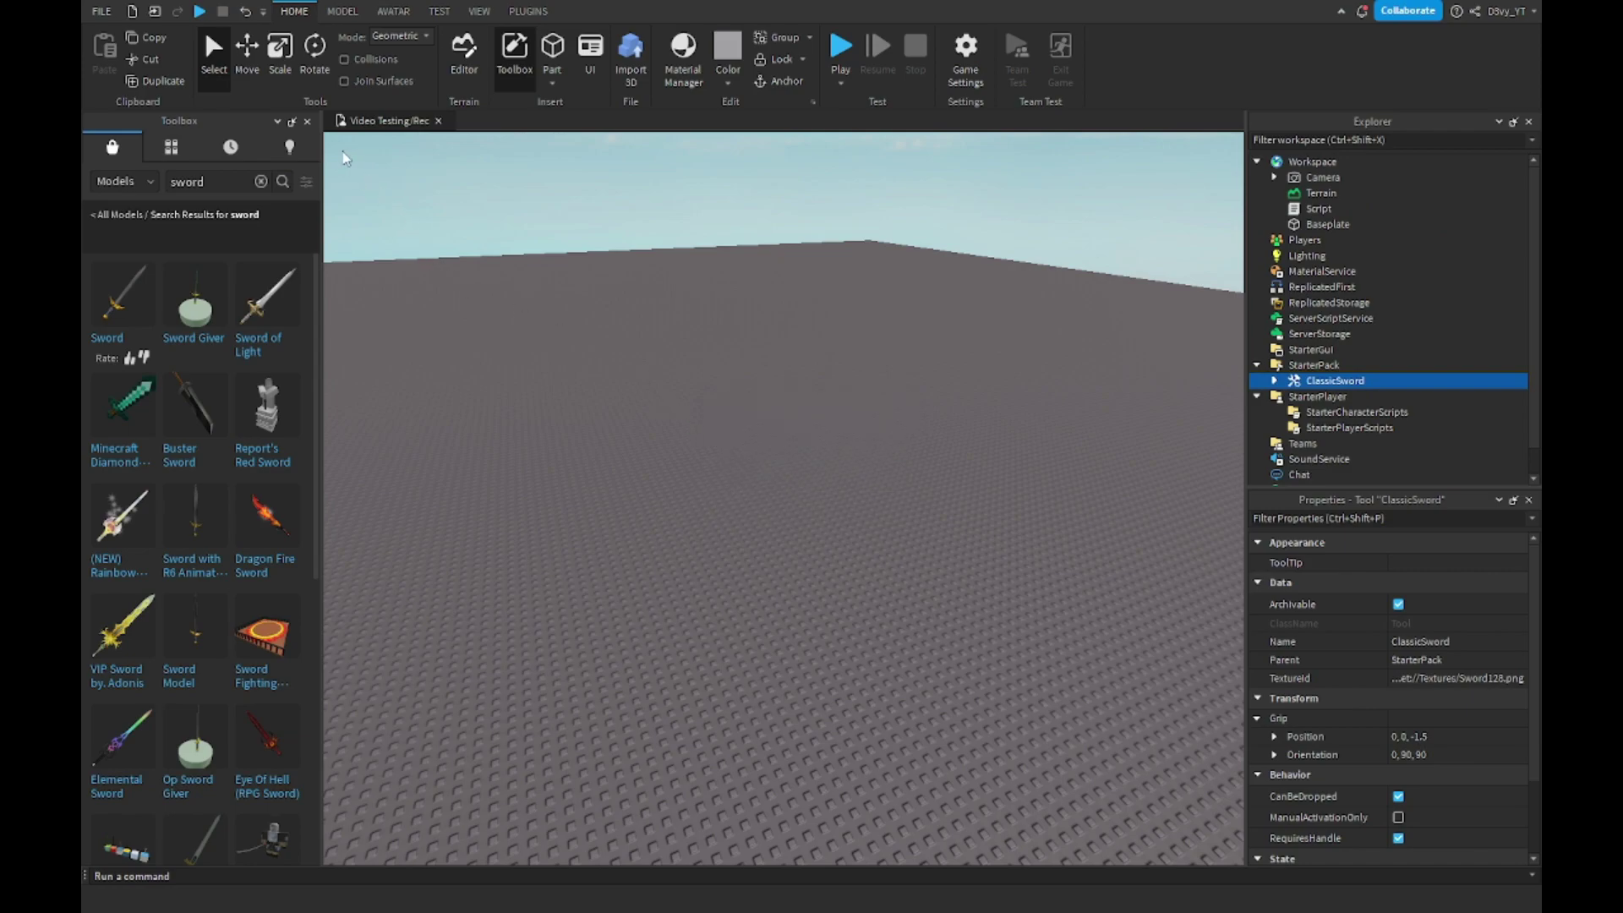
pyautogui.click(308, 123)
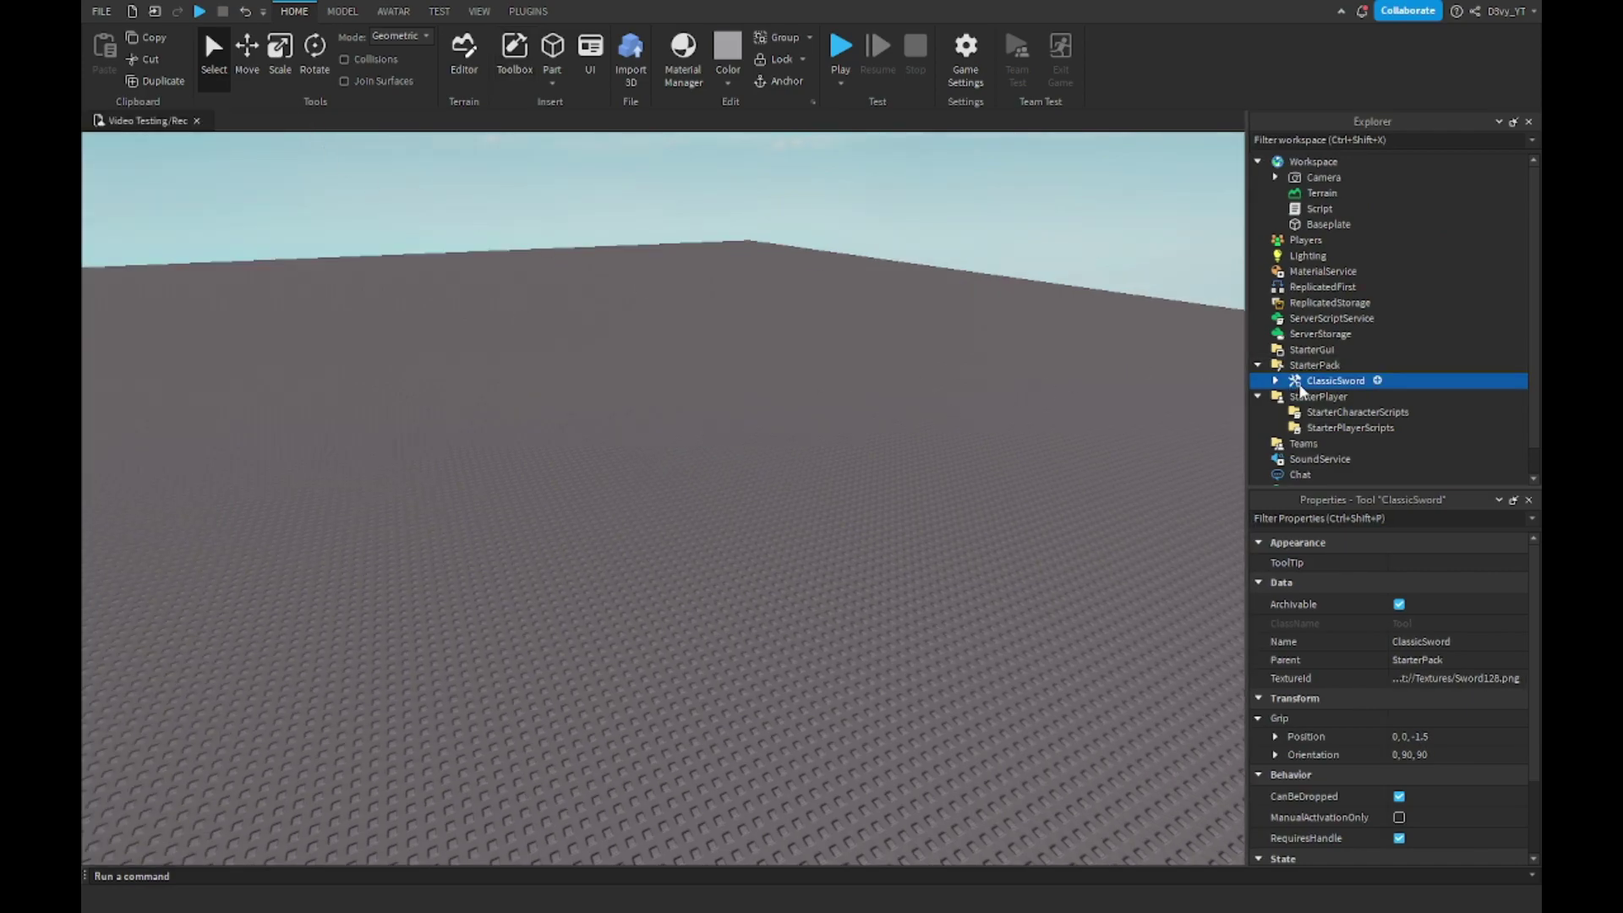
pyautogui.click(1260, 379)
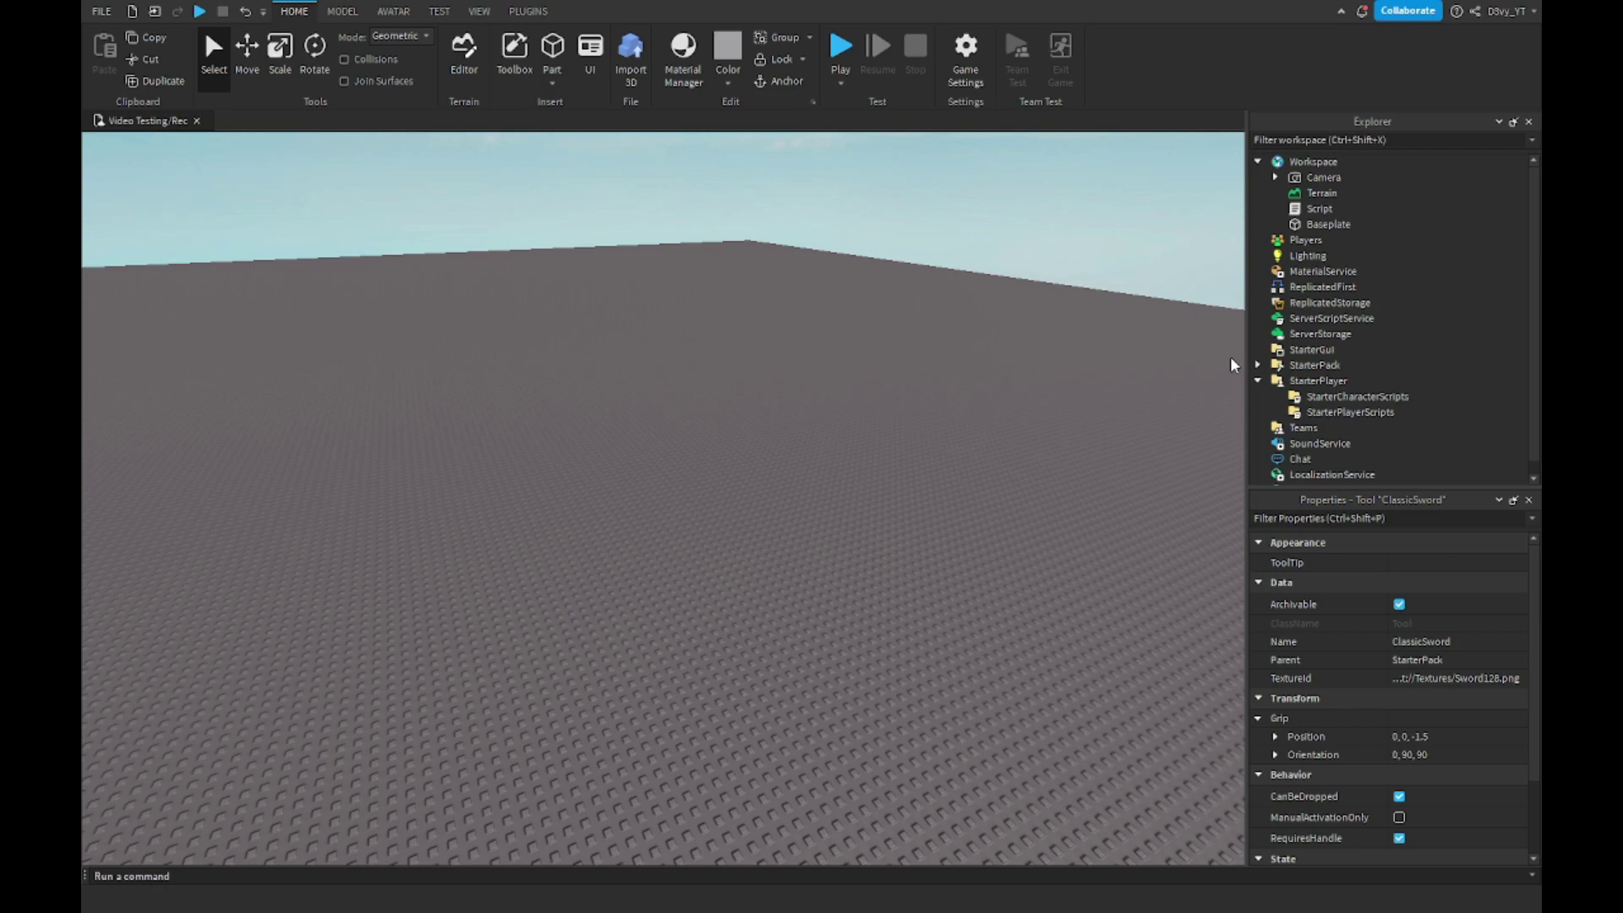
# Set the Test tab player count to 2 Players and start a local server
pyautogui.click(786, 236)
pyautogui.click(478, 12)
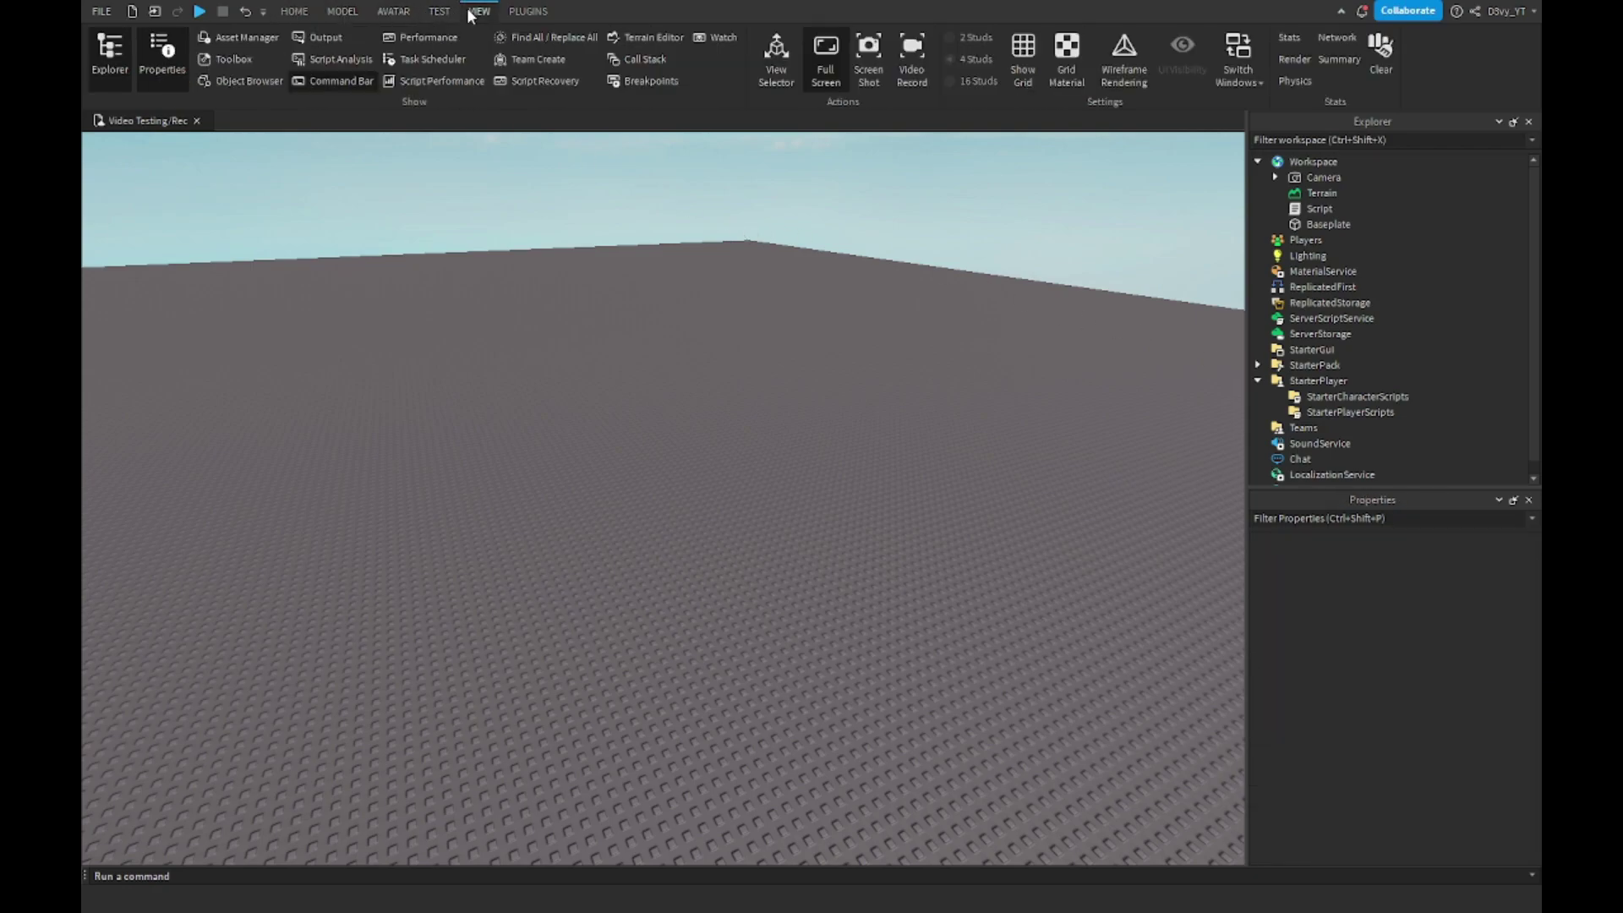
pyautogui.click(443, 11)
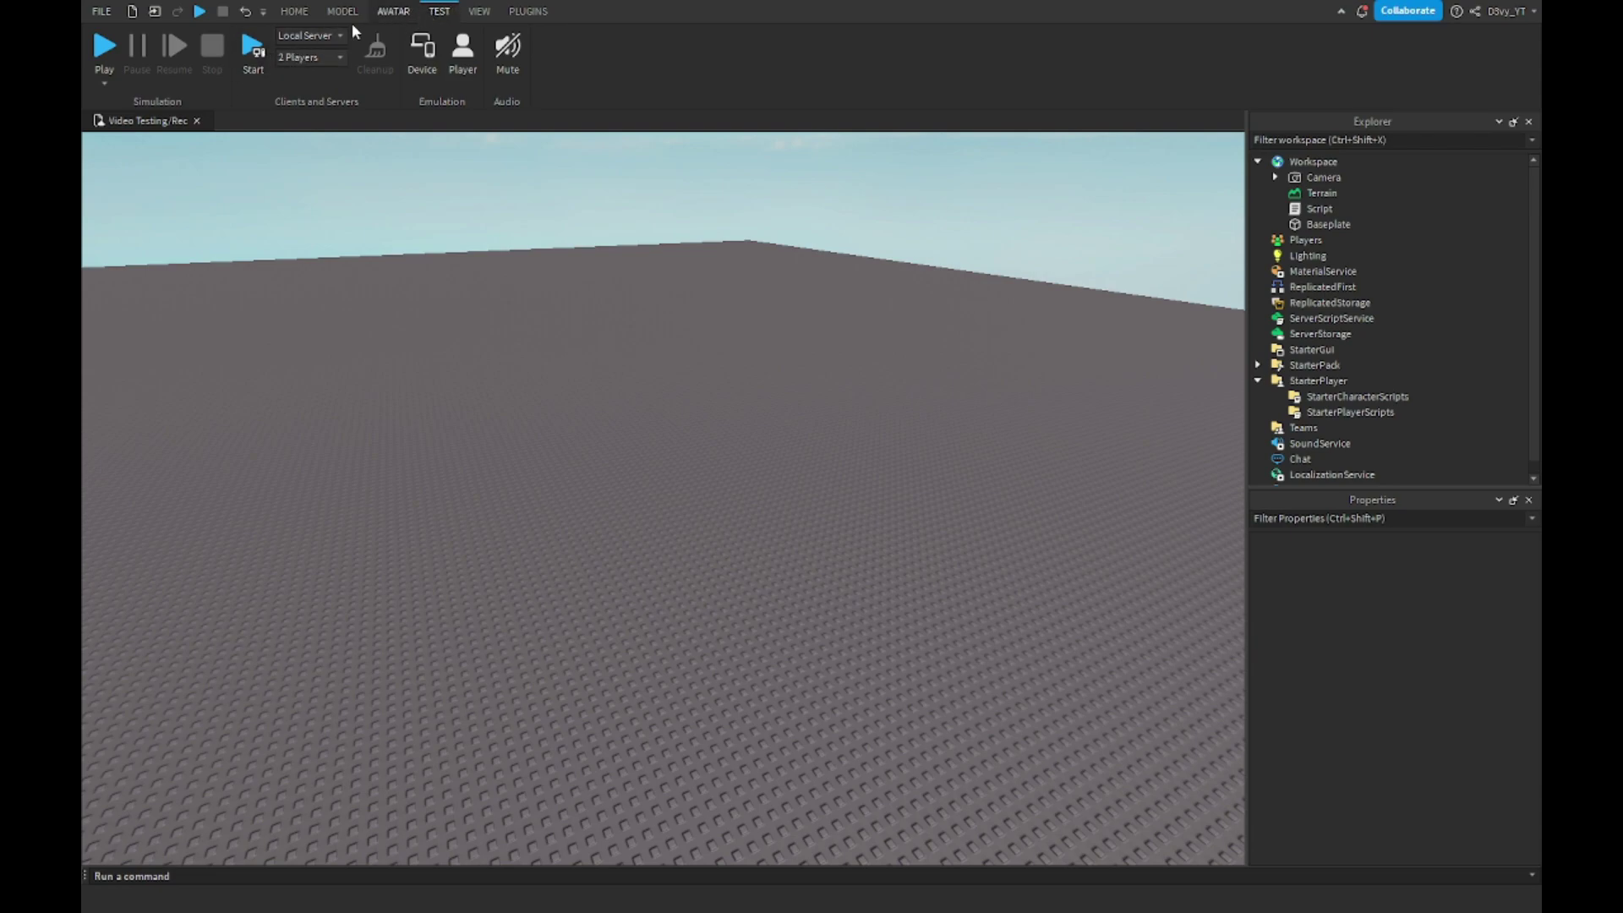
pyautogui.click(312, 66)
pyautogui.click(314, 80)
pyautogui.click(305, 57)
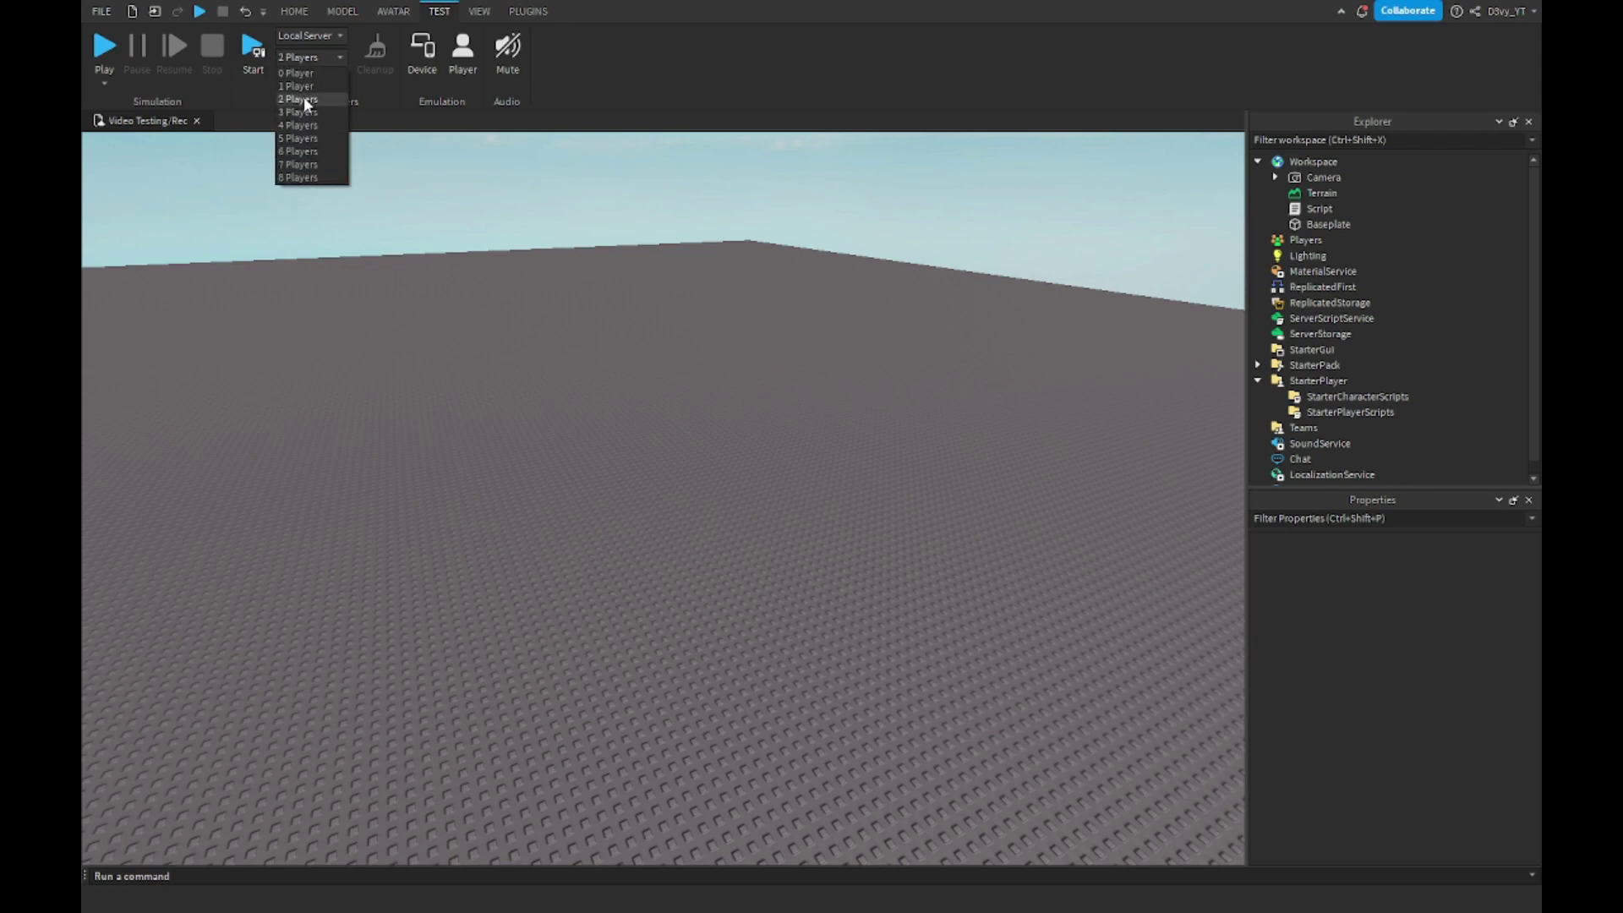
pyautogui.click(304, 97)
pyautogui.click(259, 56)
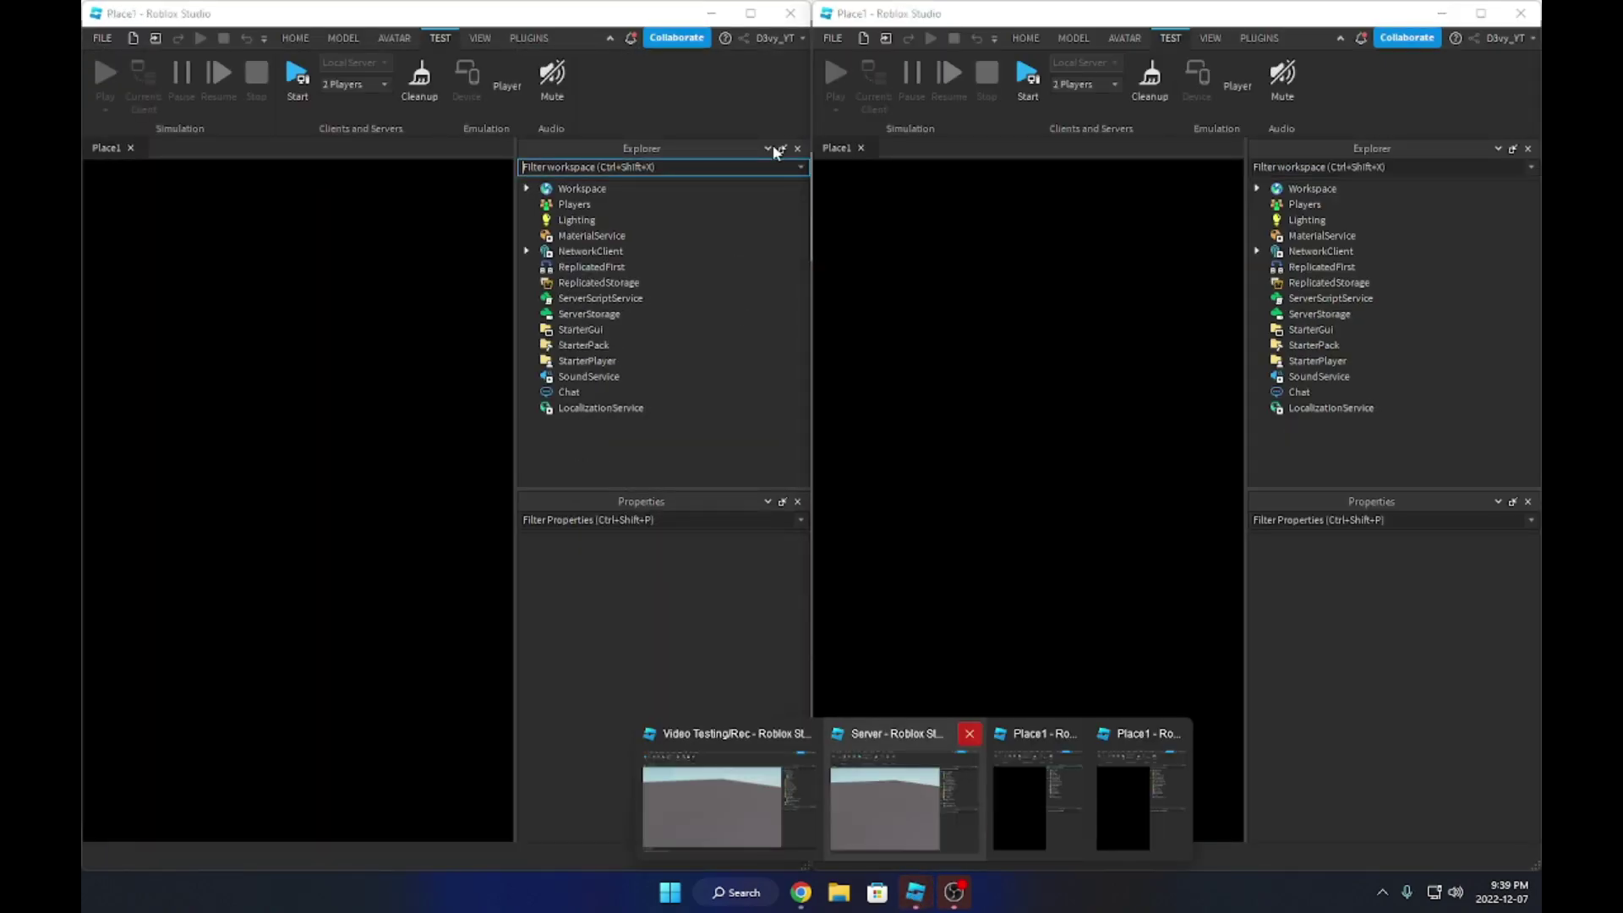
# Hide the client side panels and walk both players toward each other
pyautogui.click(797, 151)
pyautogui.click(1528, 148)
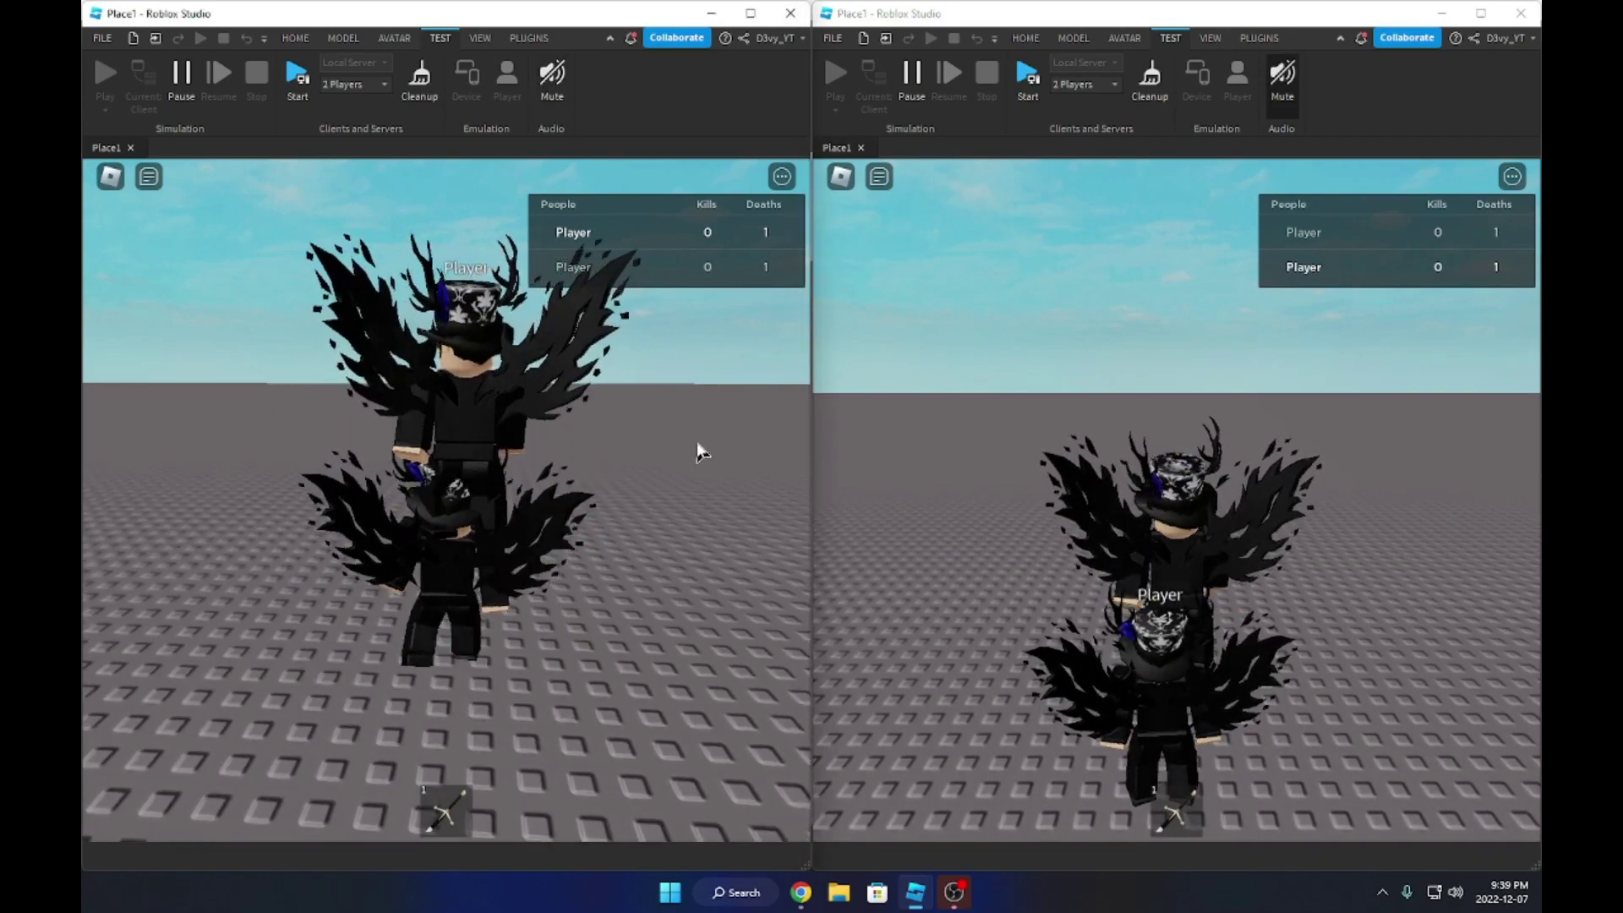
pyautogui.scroll(3, 696, 452)
pyautogui.press('w')
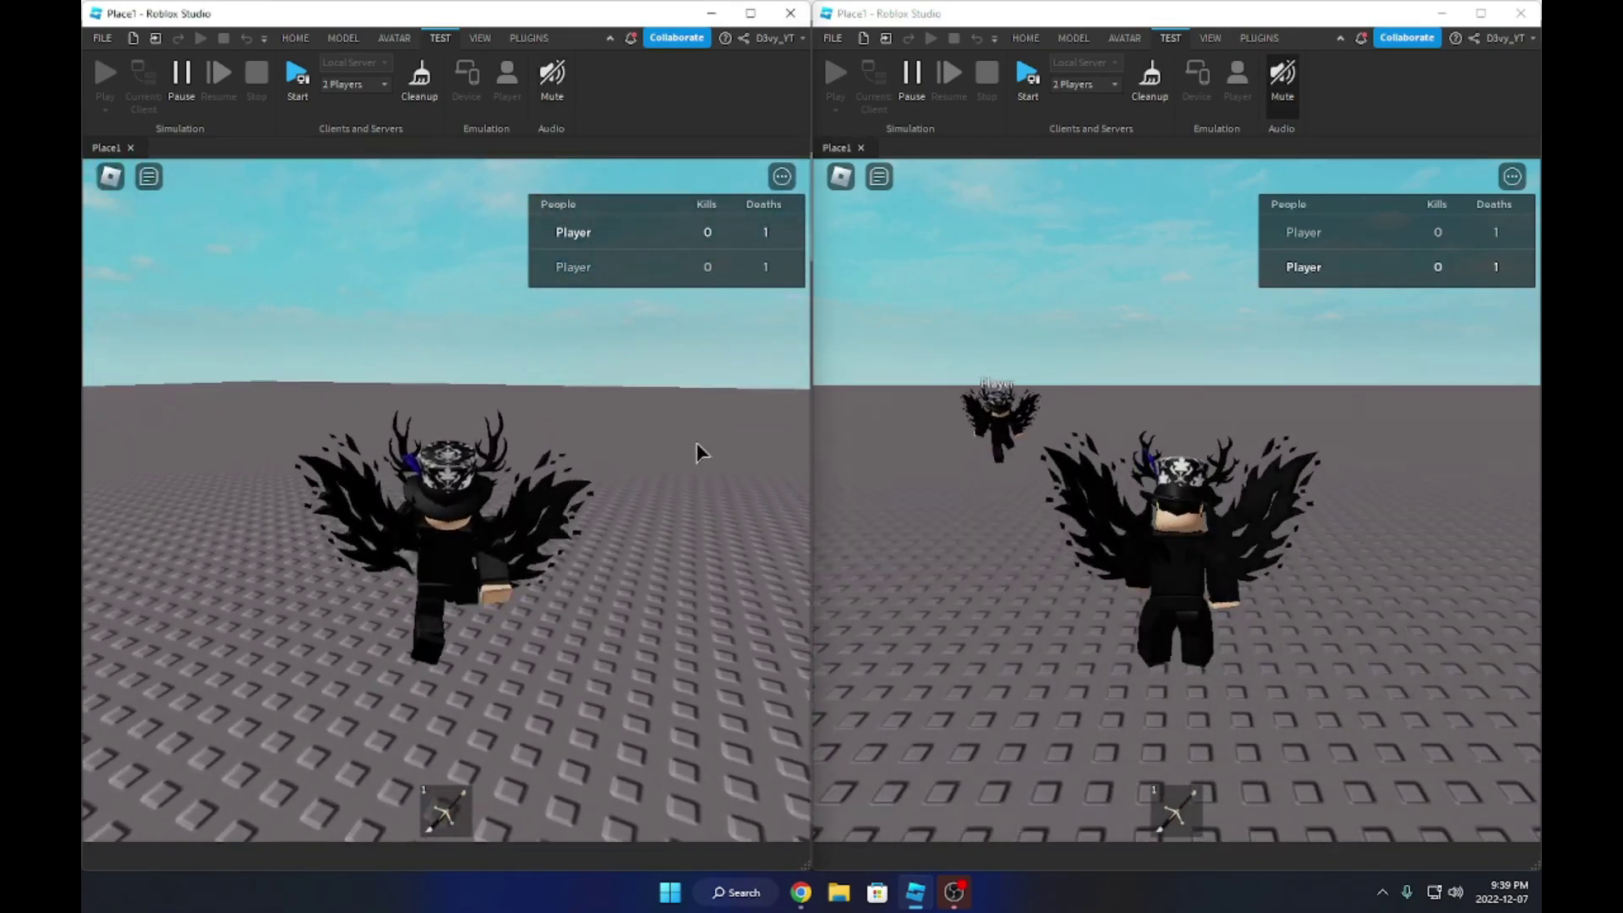
pyautogui.press('w')
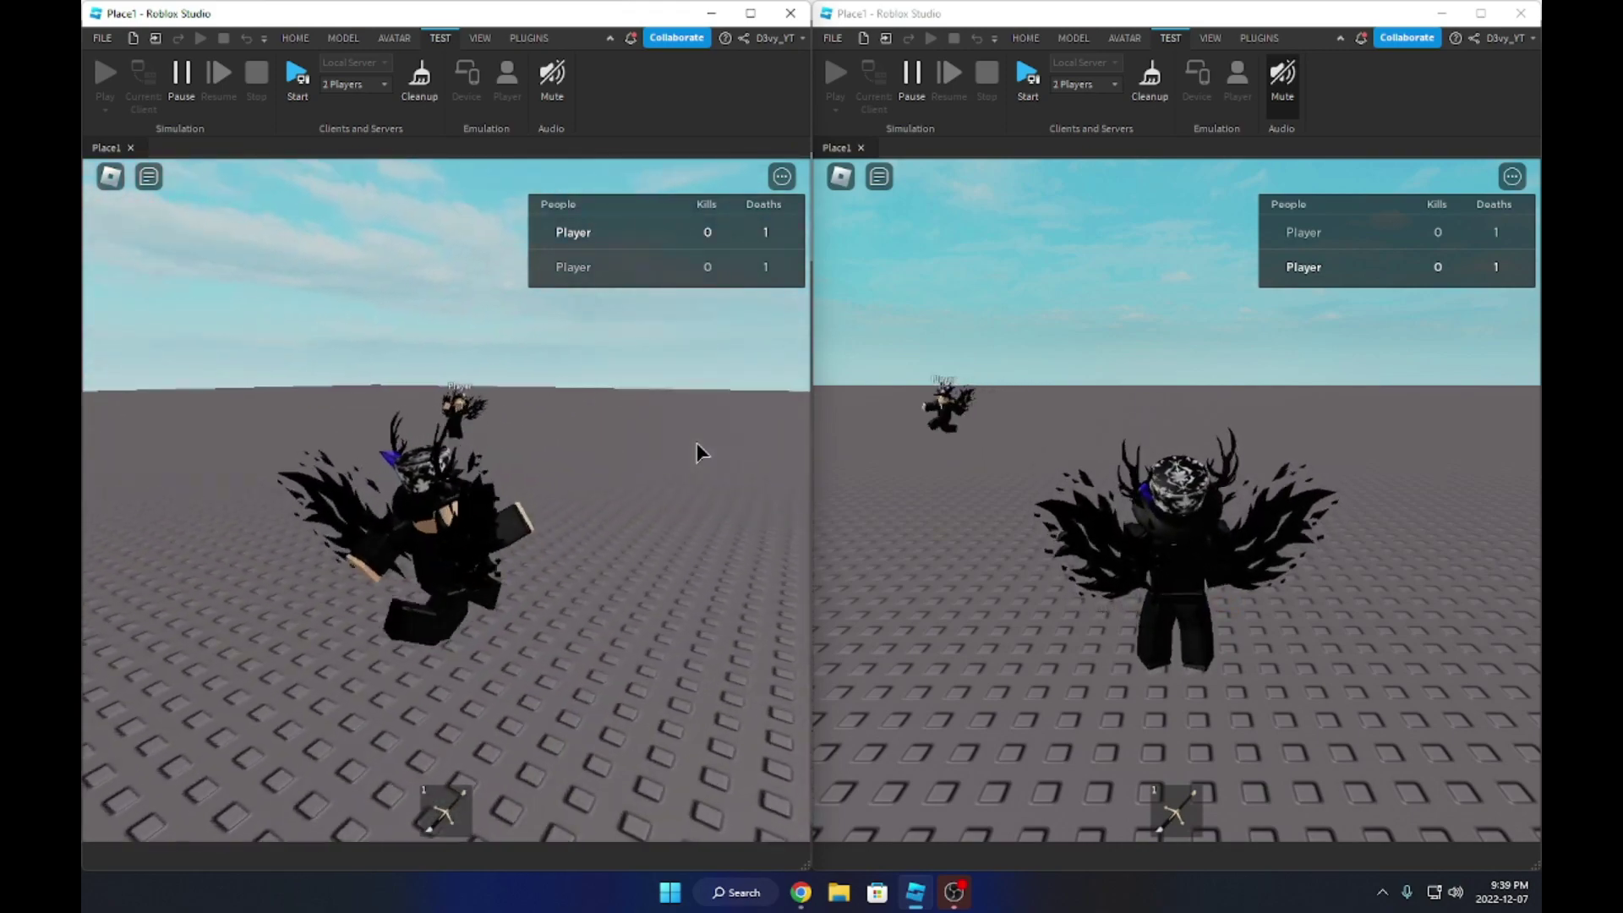
pyautogui.click(1181, 546)
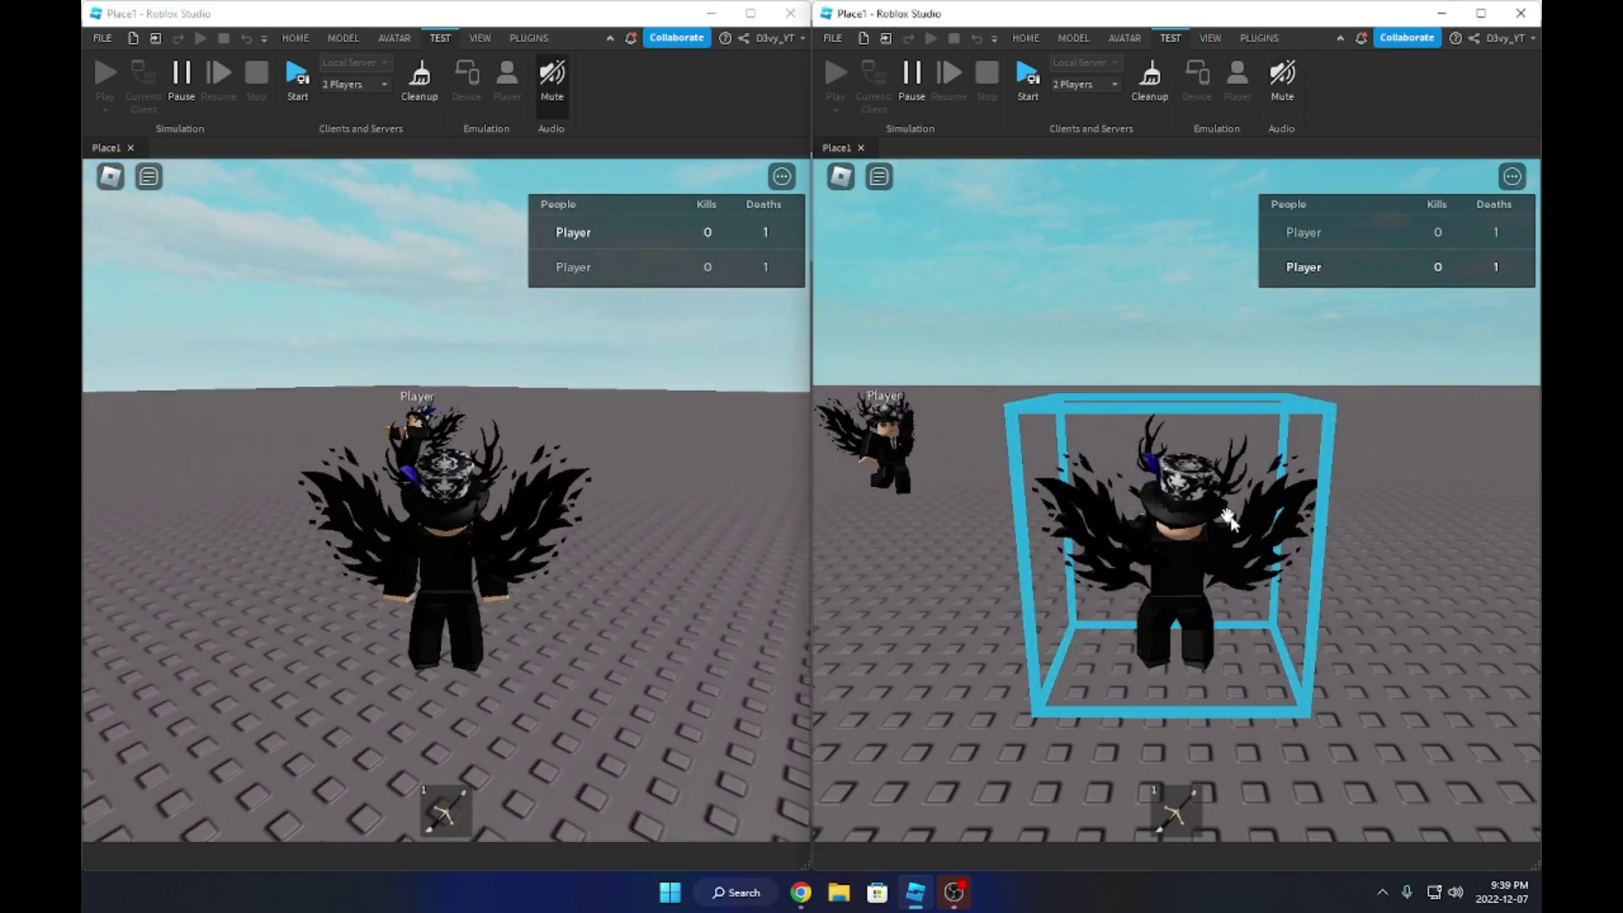
pyautogui.press('w')
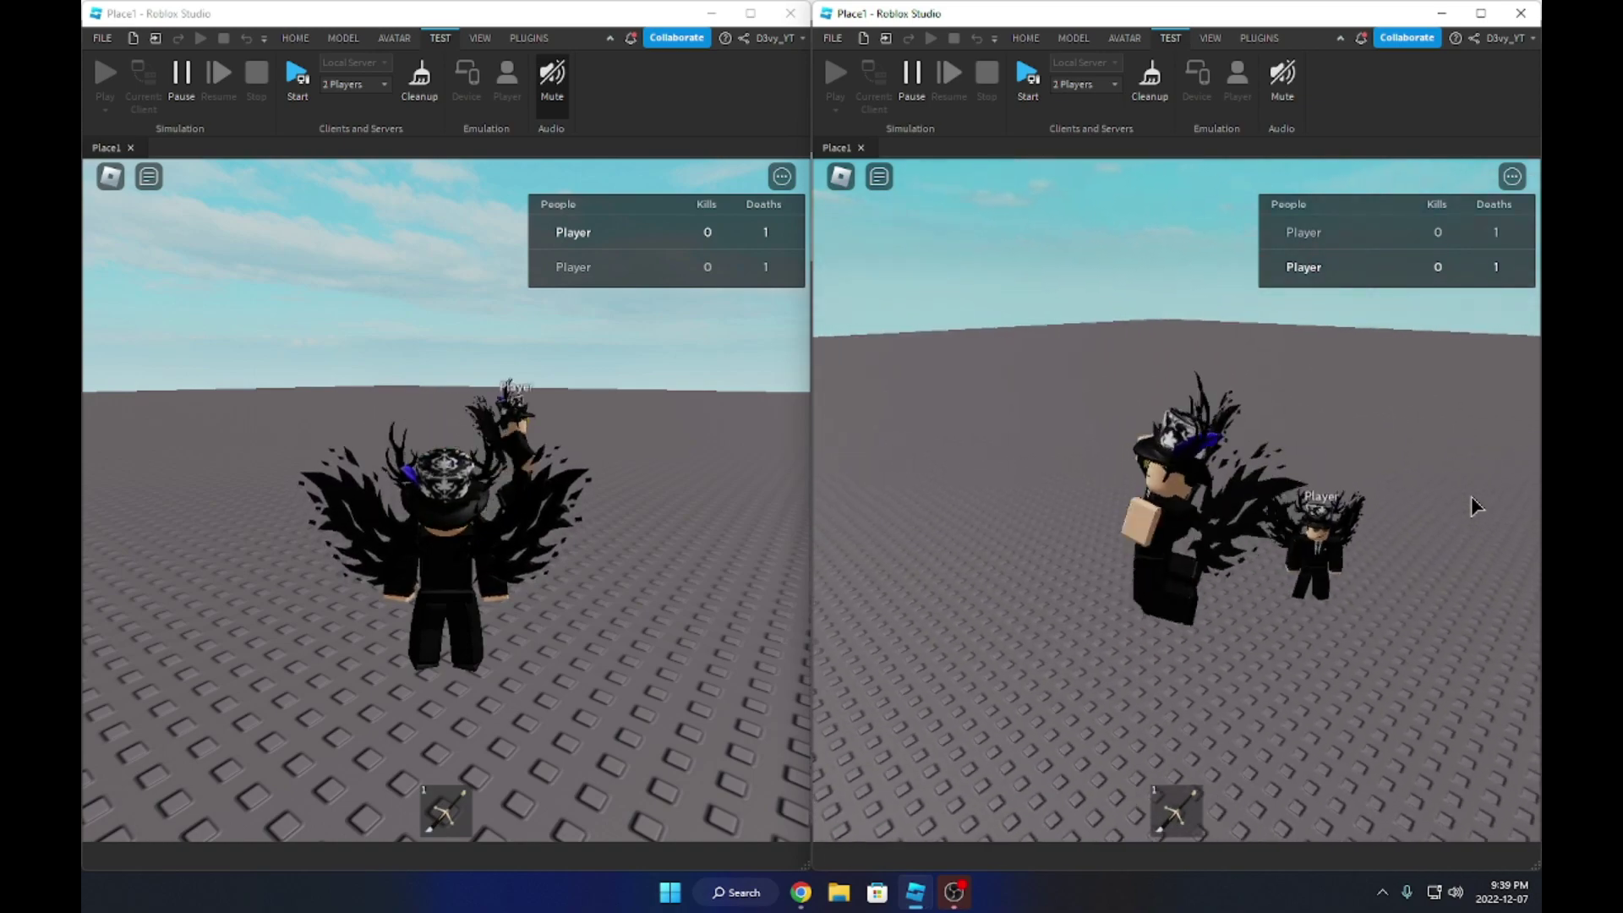
pyautogui.press('w')
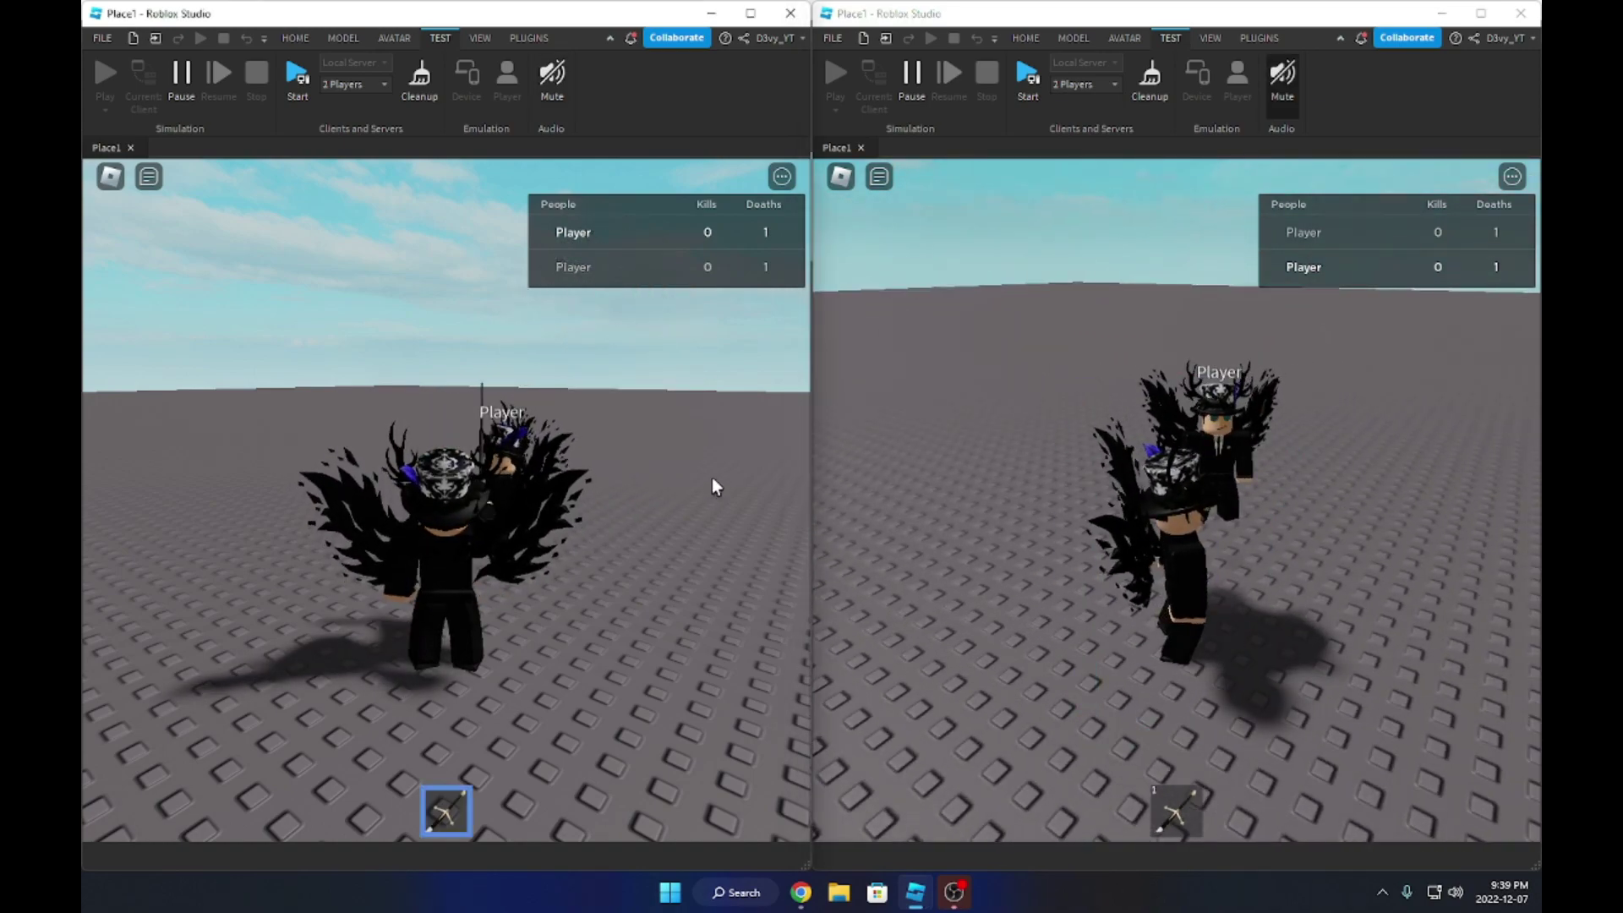
# Aim each player's camera and have the two players strike each other with swords
pyautogui.moveTo(715, 486); pyautogui.dragTo(710, 418, button='right')
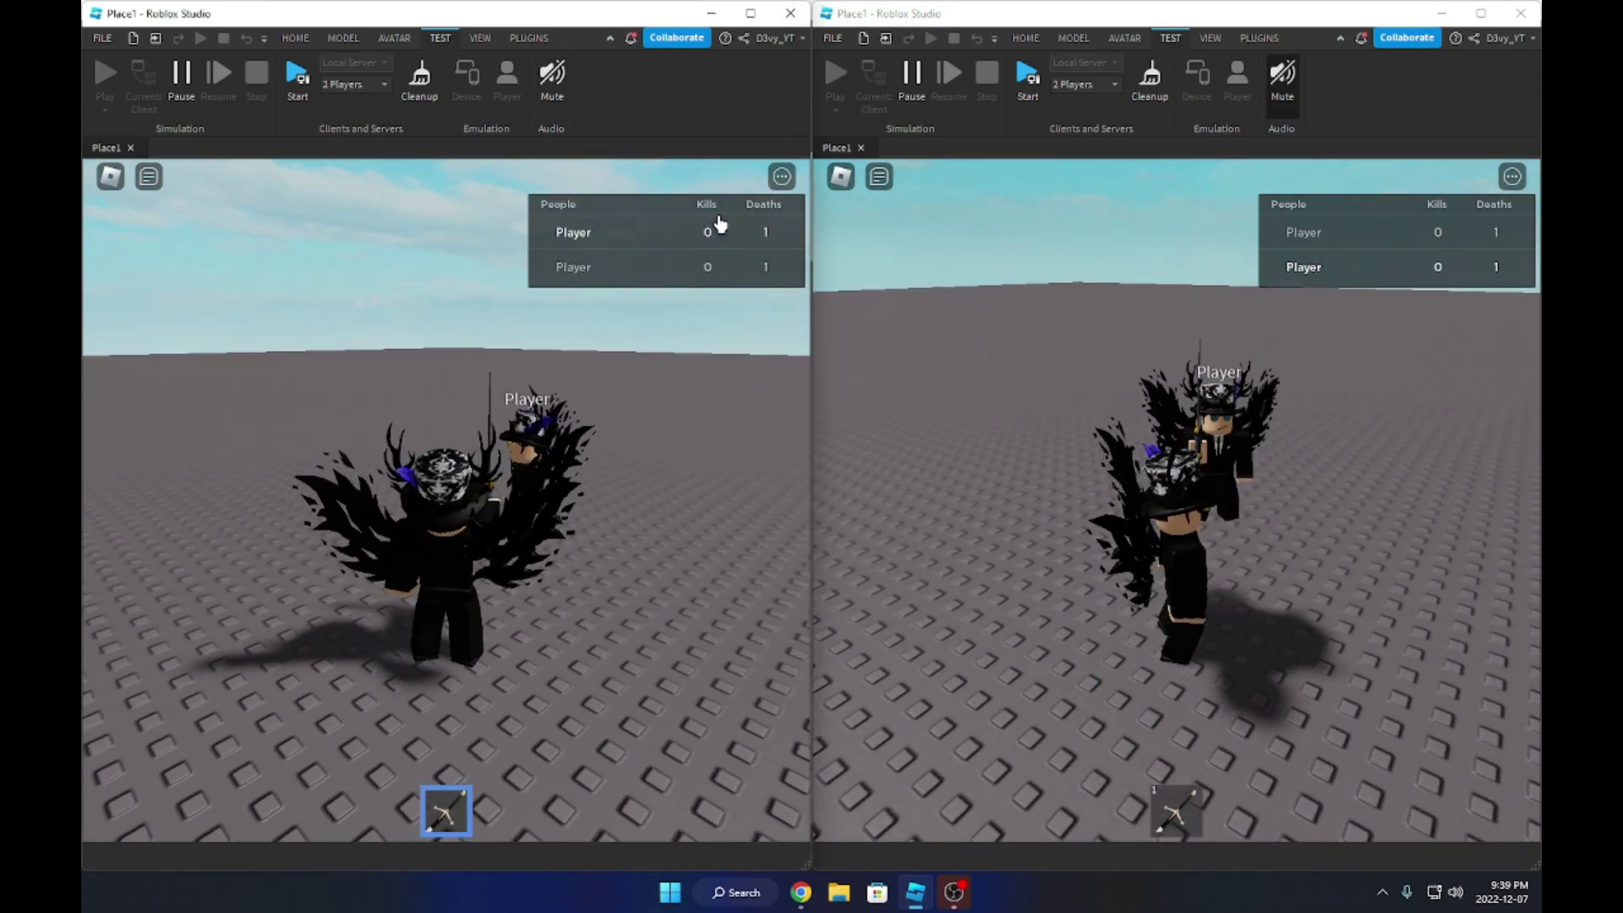
pyautogui.moveTo(711, 293); pyautogui.dragTo(660, 343, button='right')
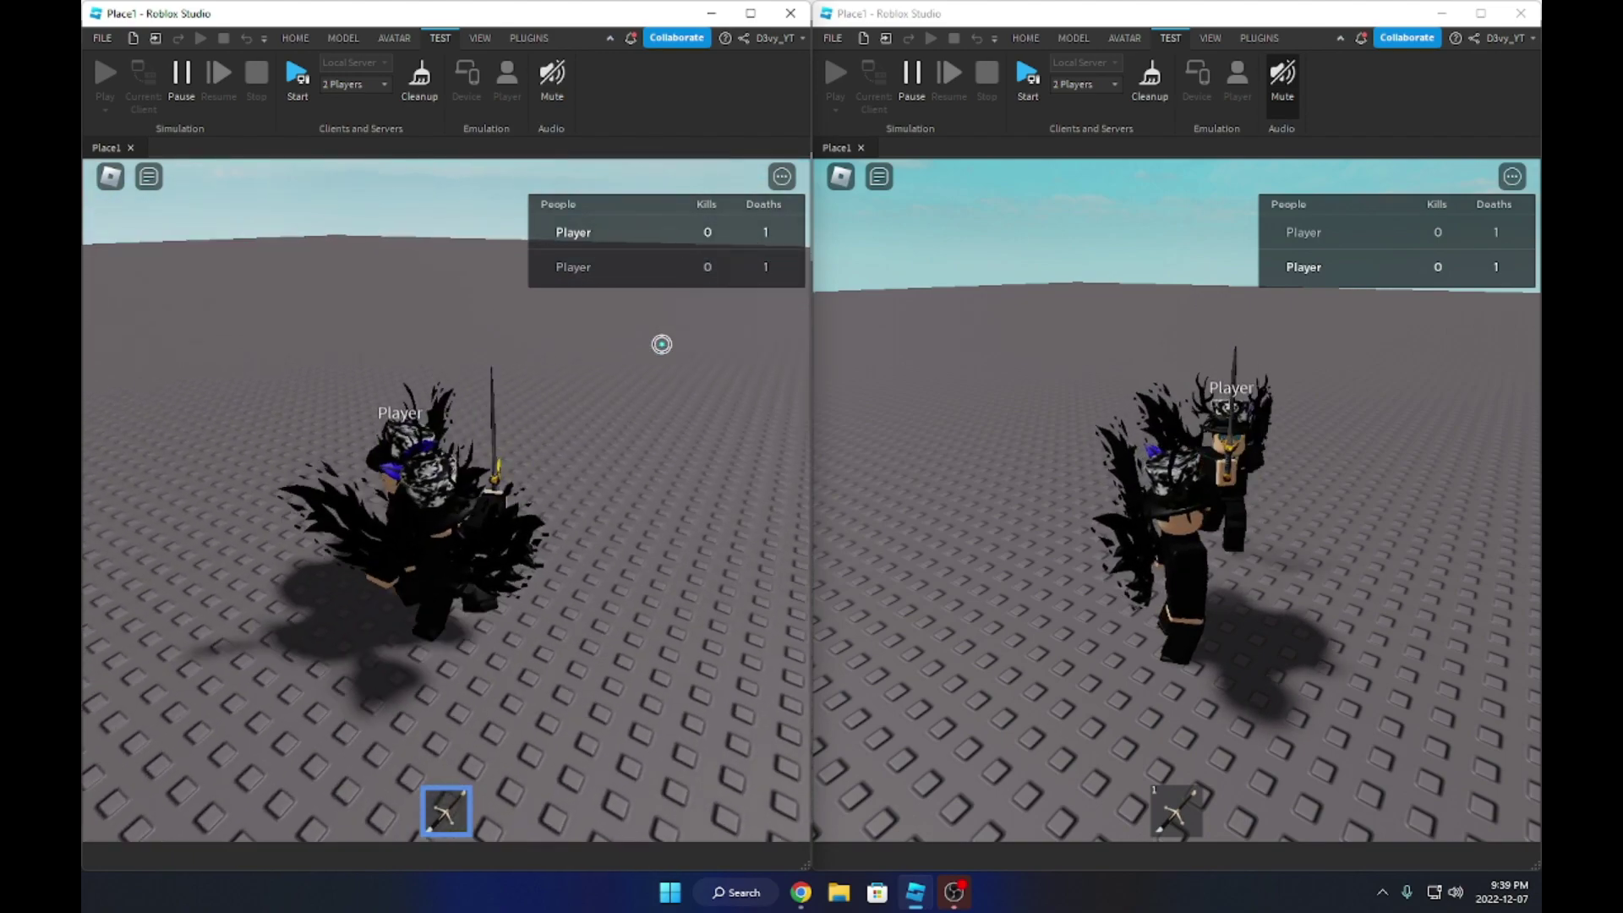
pyautogui.click(661, 344)
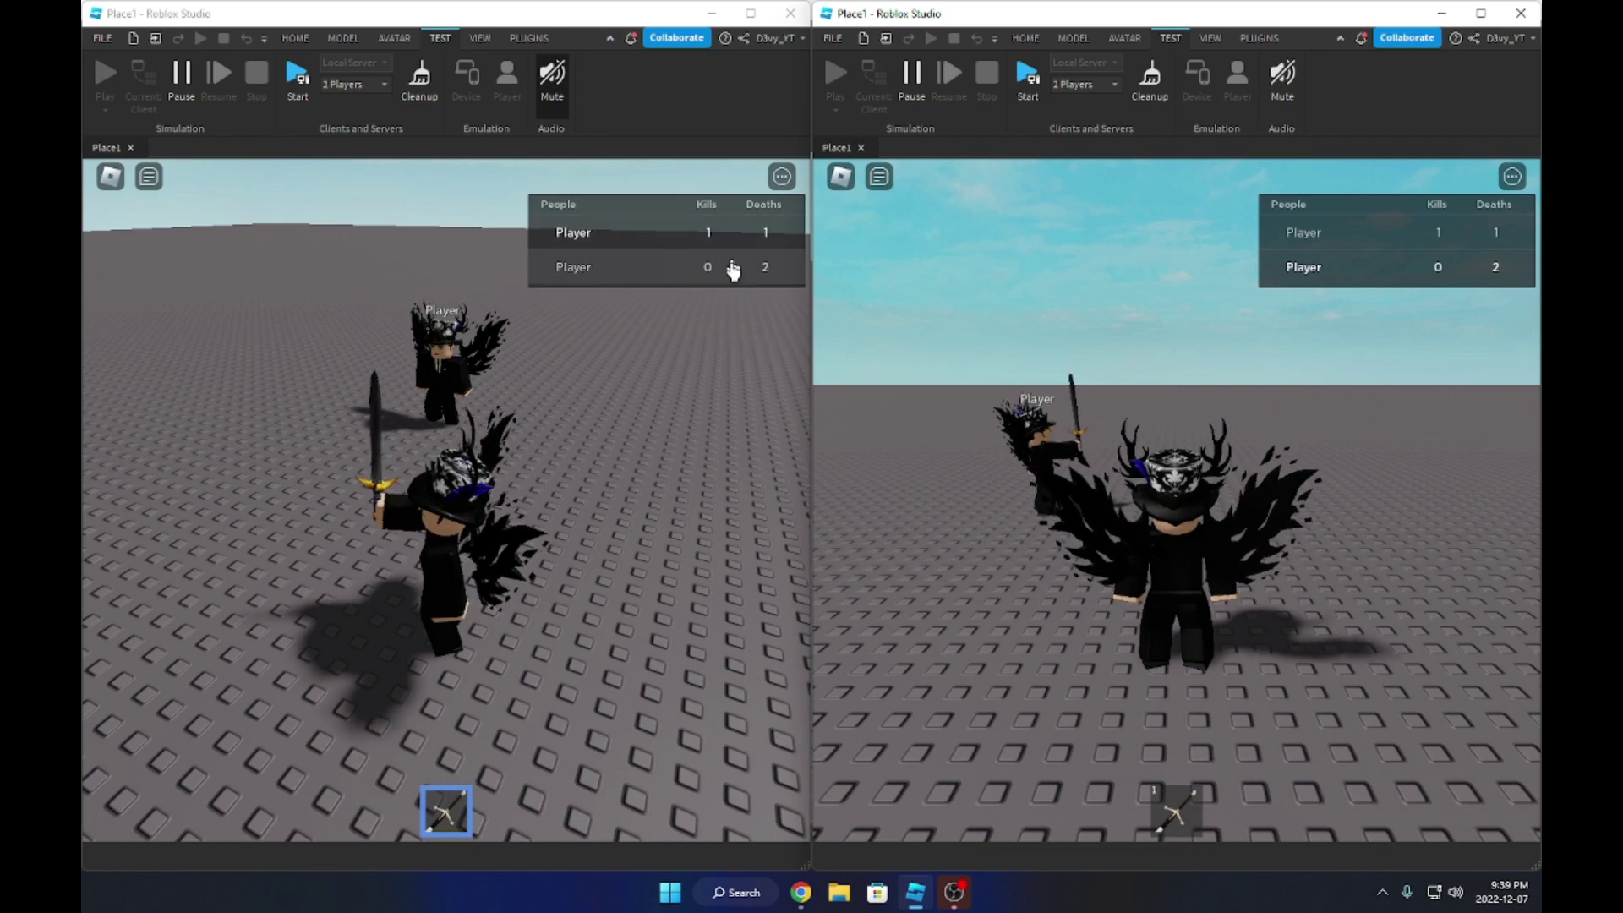
pyautogui.moveTo(1009, 343); pyautogui.dragTo(1167, 369, button='right')
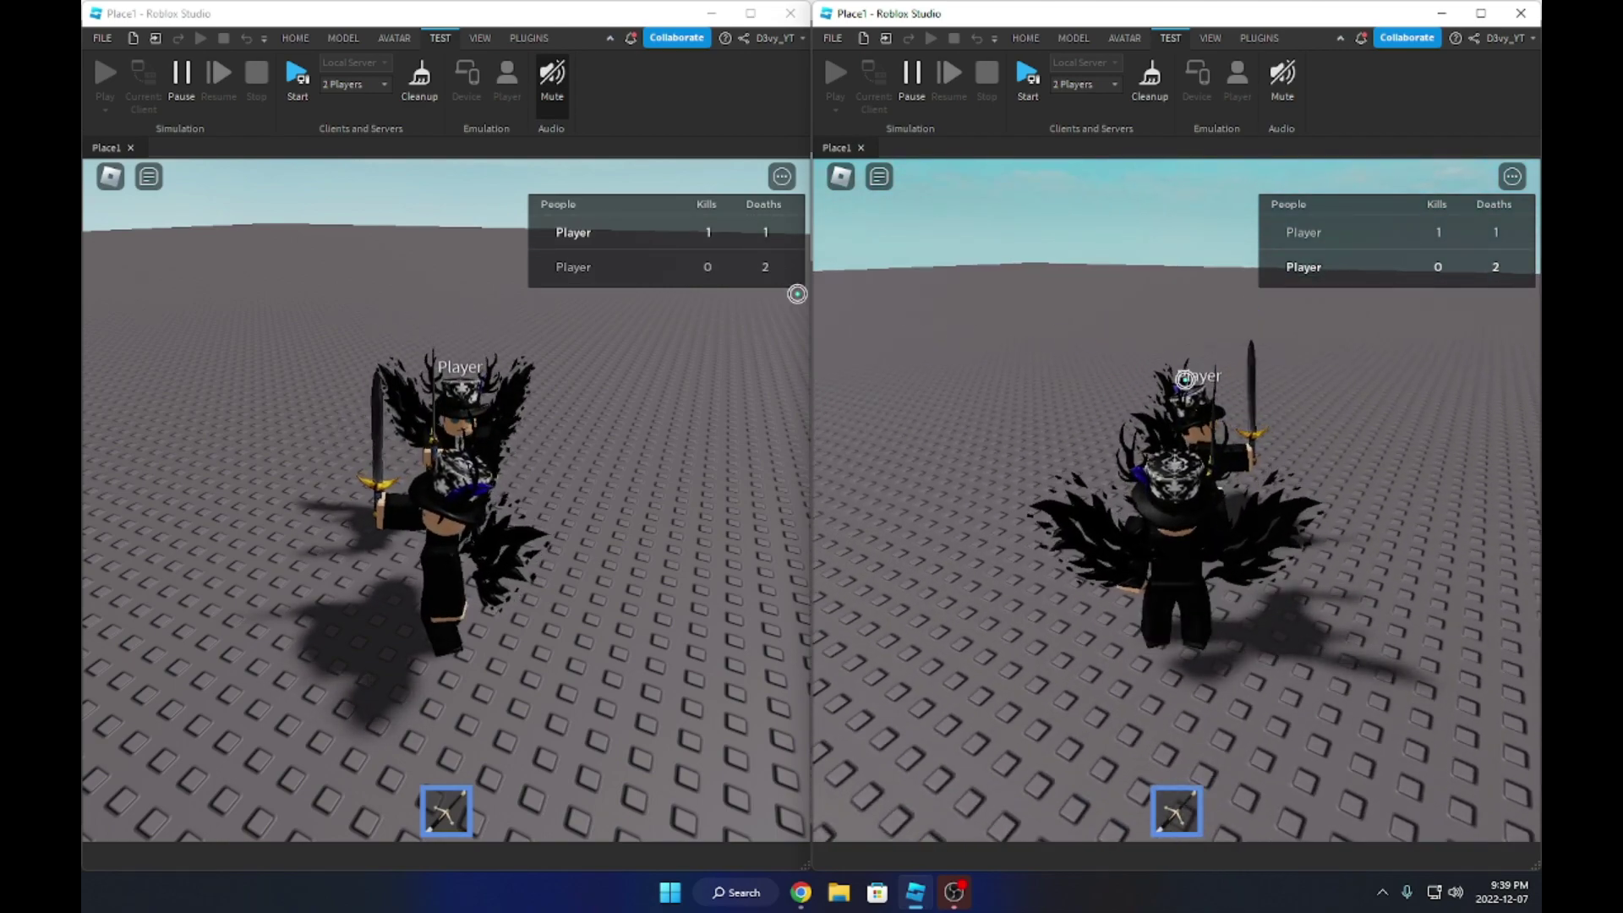
pyautogui.moveTo(1250, 444); pyautogui.dragTo(1345, 443, button='right')
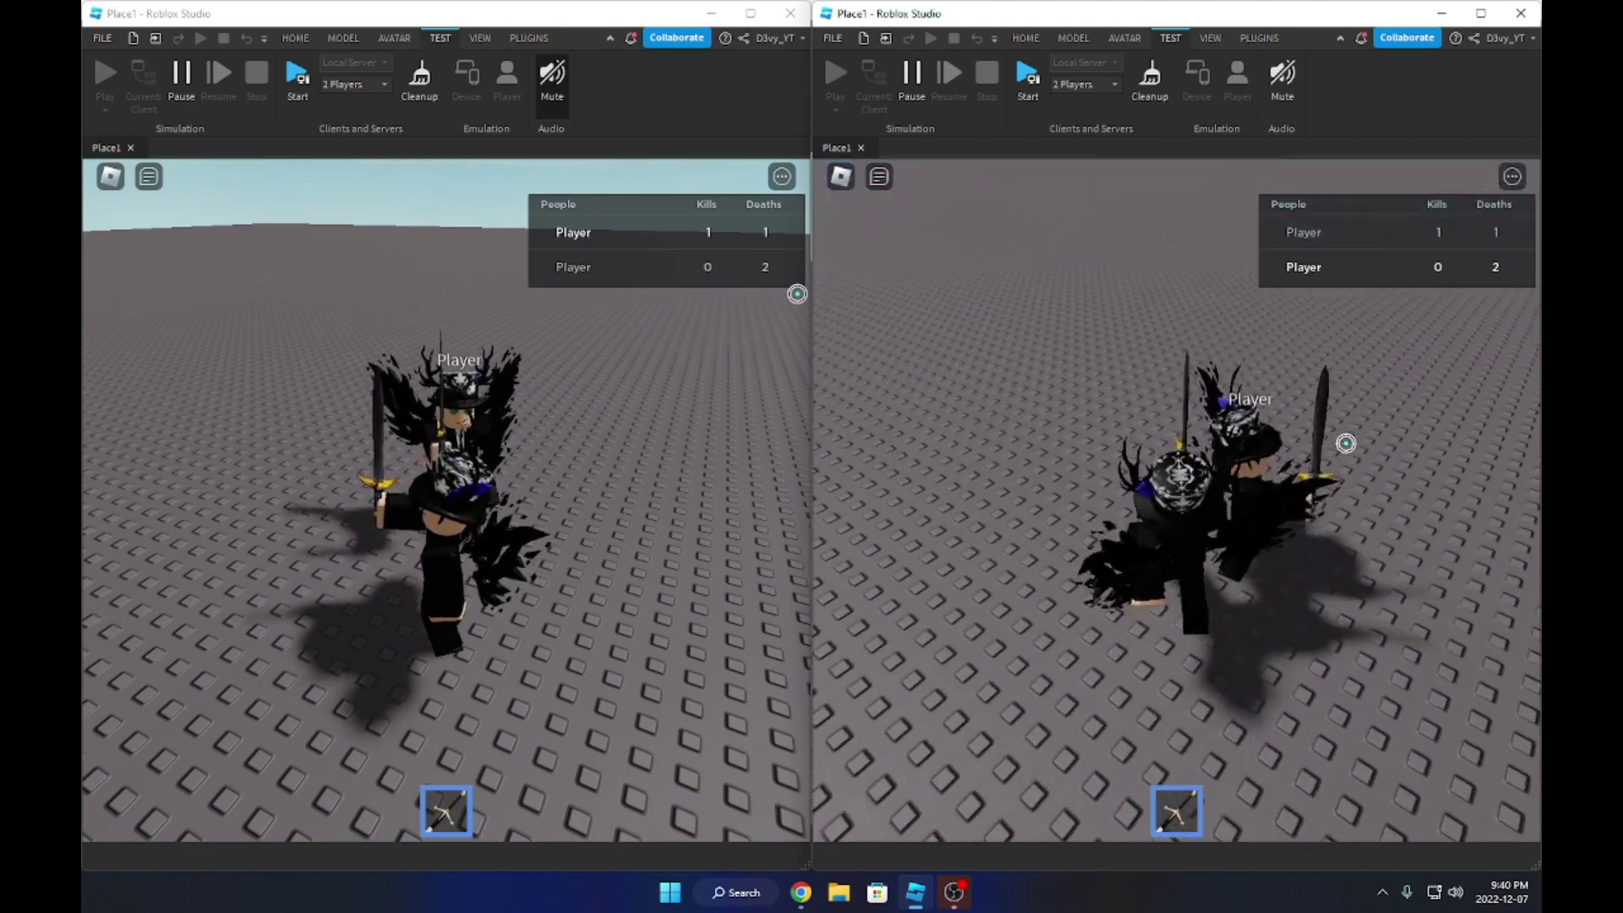
pyautogui.click(1346, 443)
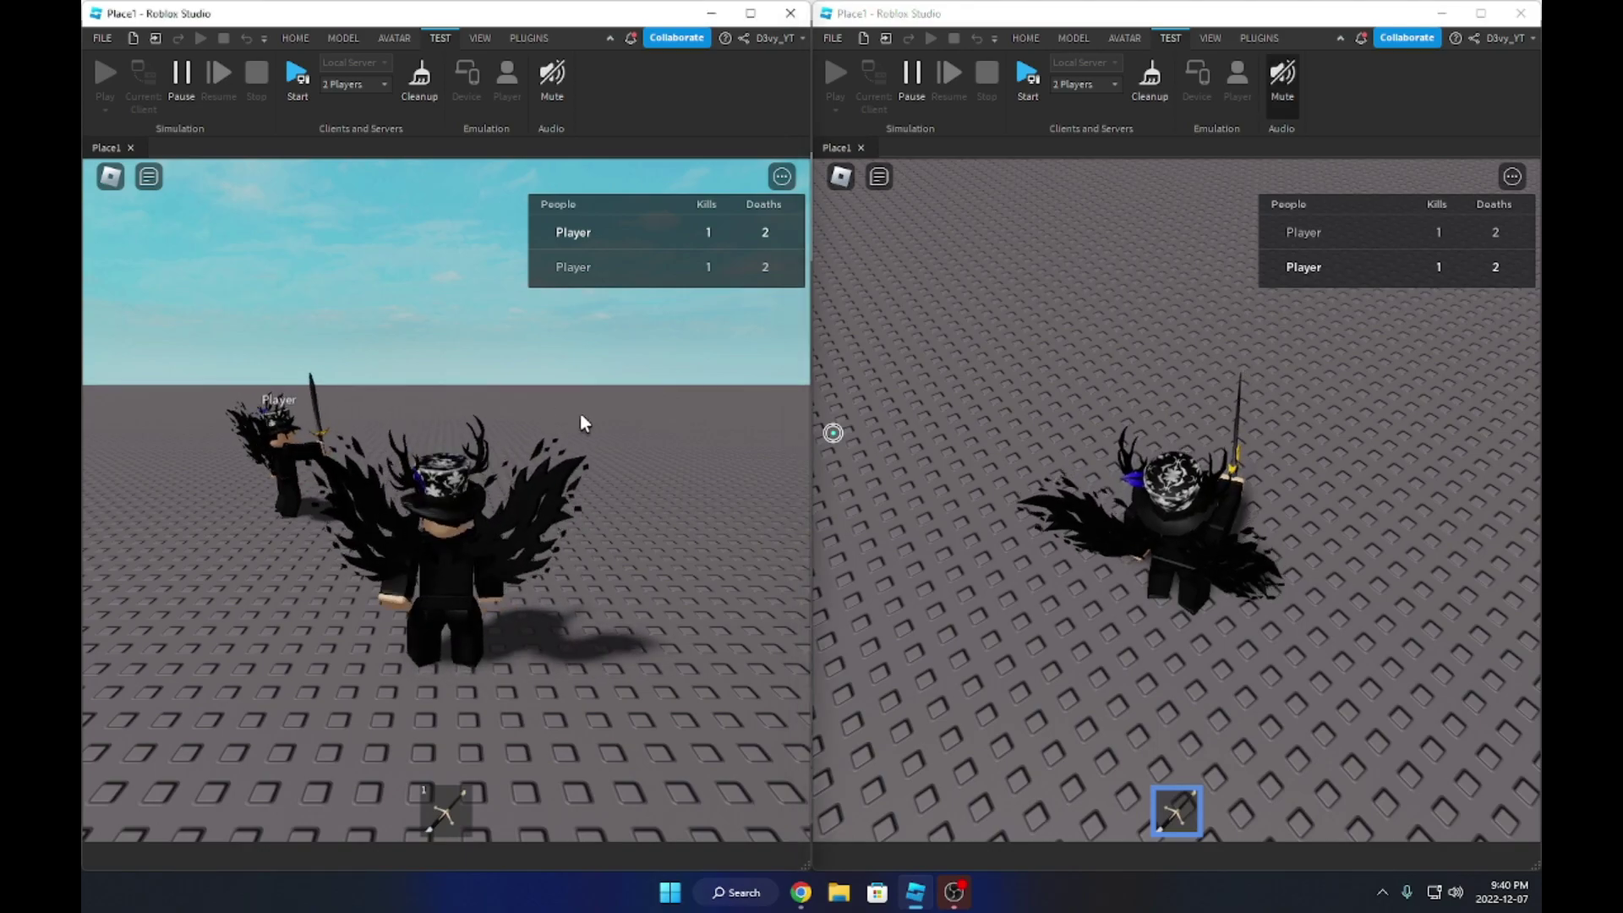
# Land repeated sword kills on the second player from the first client
pyautogui.moveTo(580, 414); pyautogui.dragTo(610, 420, button='right')
pyautogui.click(610, 421)
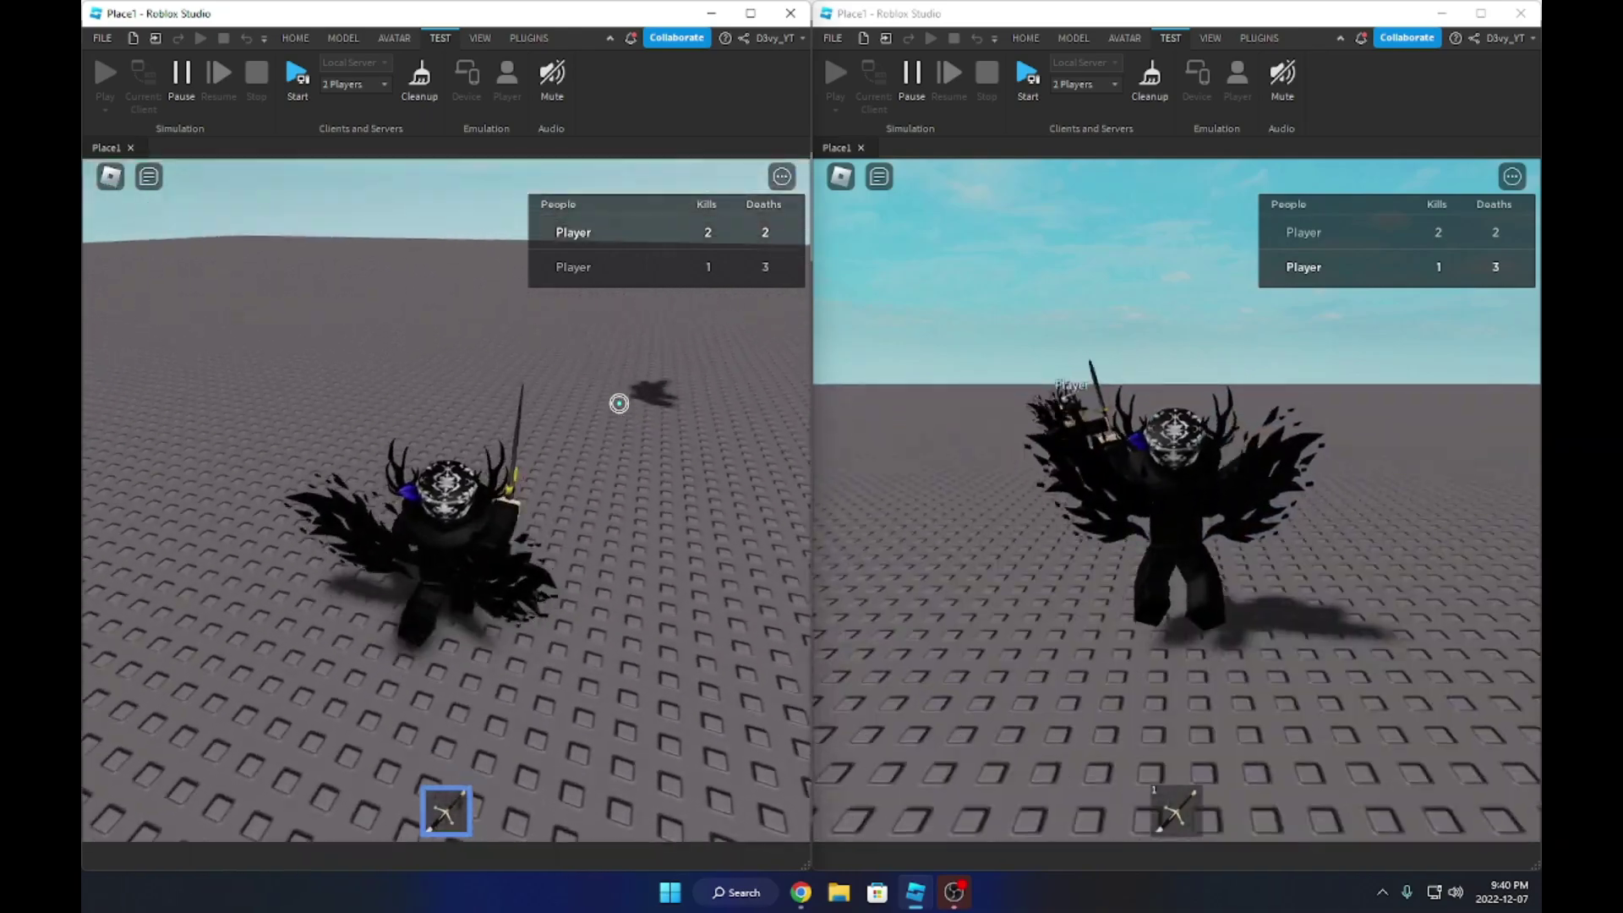
pyautogui.click(619, 405)
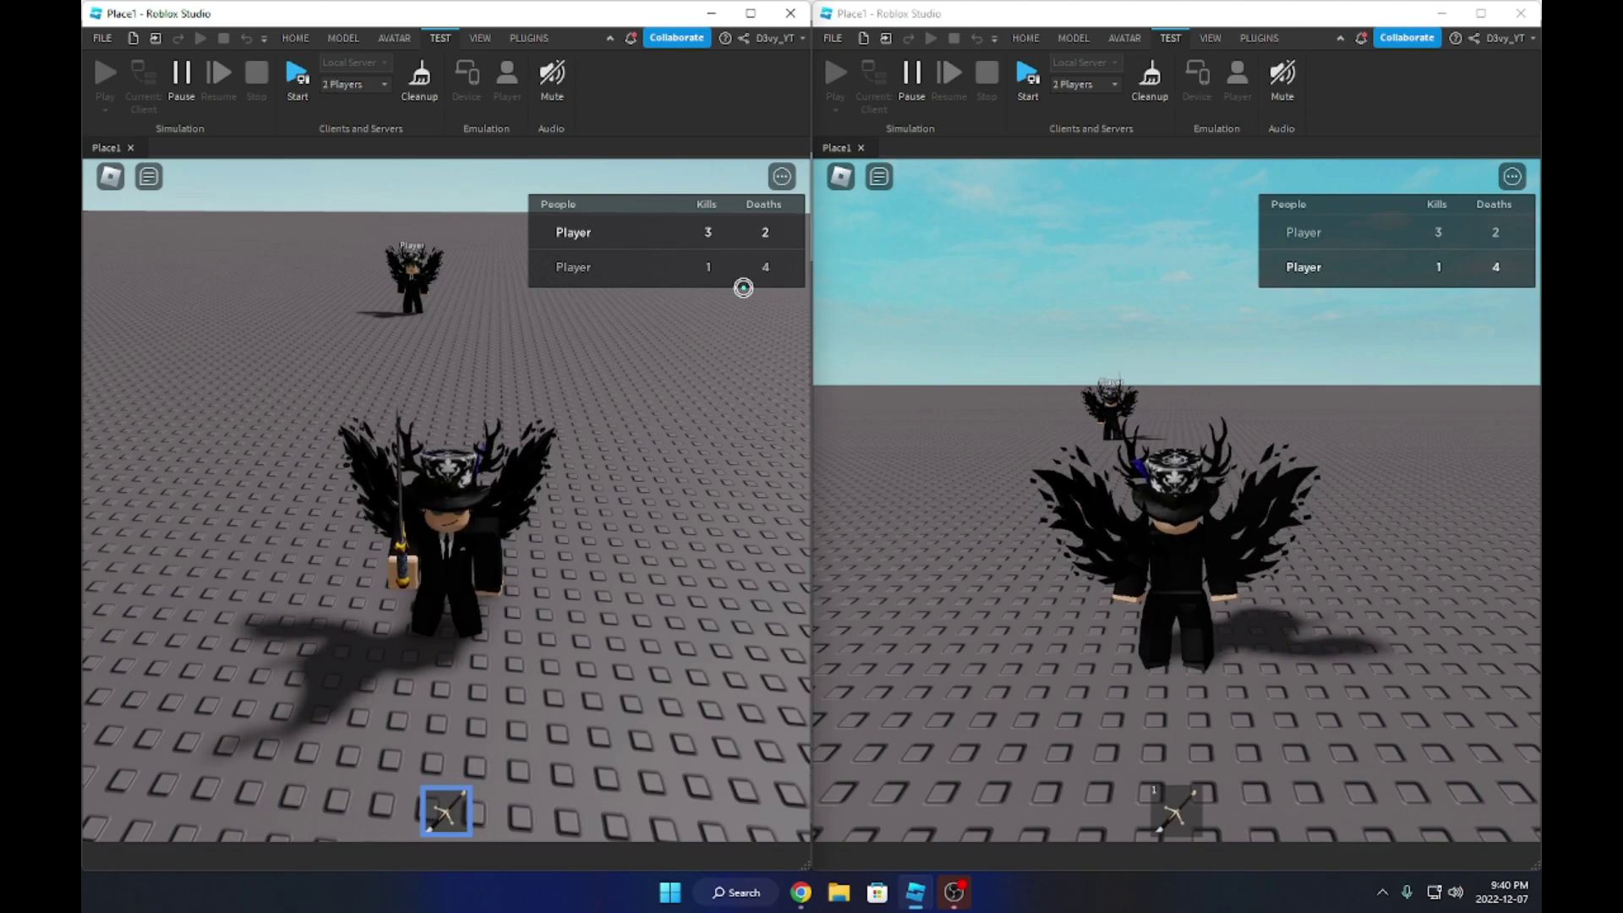
pyautogui.press('w')
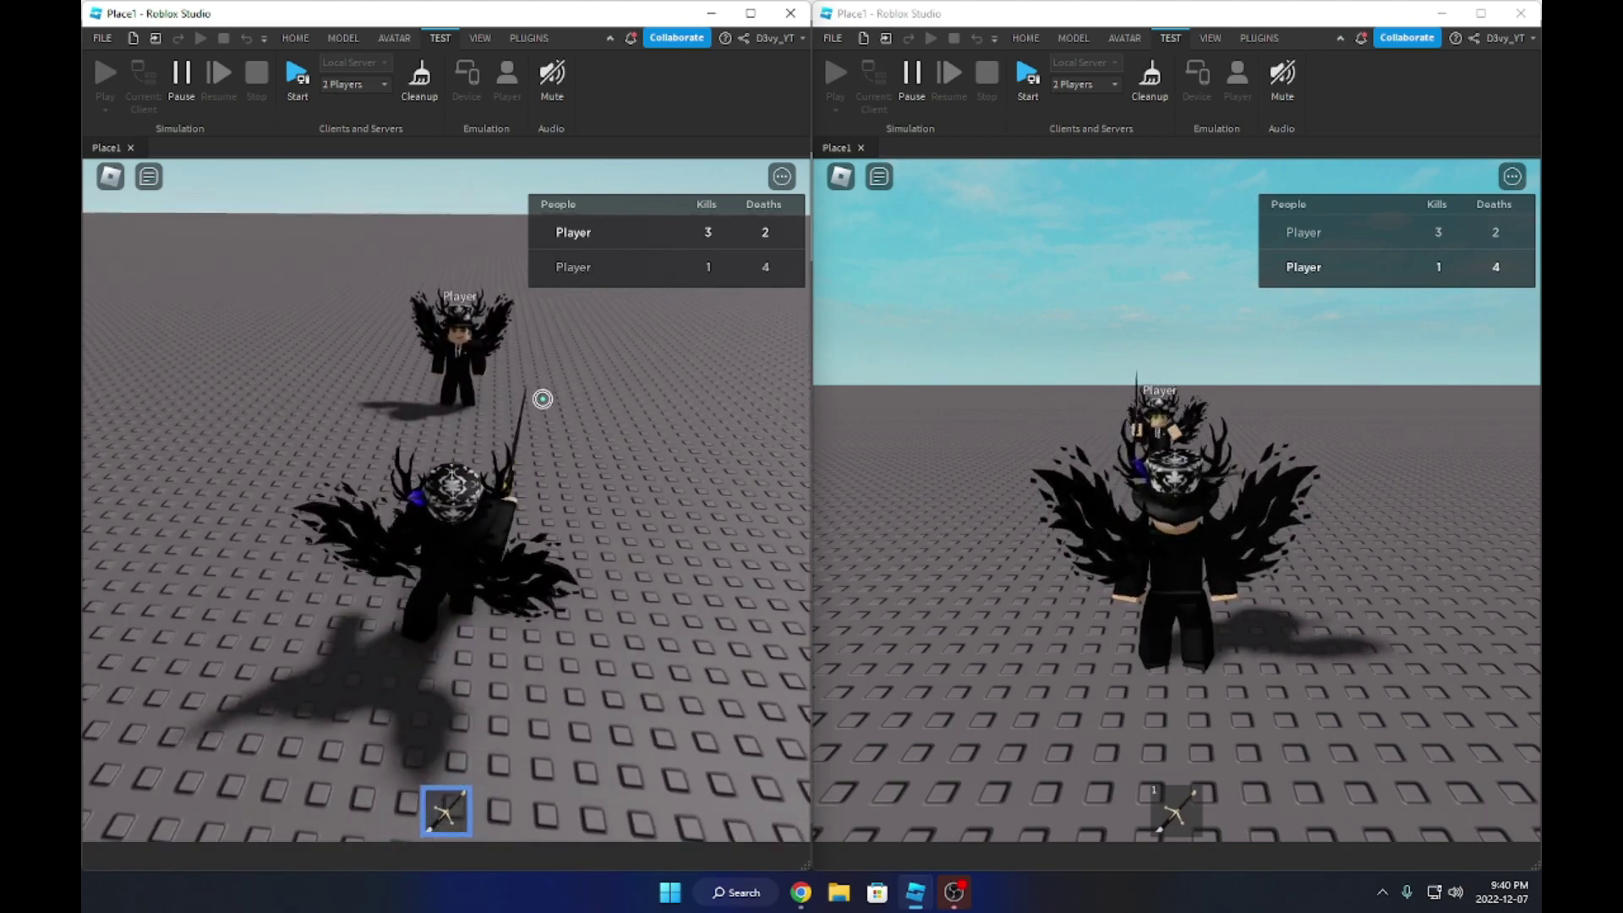
pyautogui.click(542, 398)
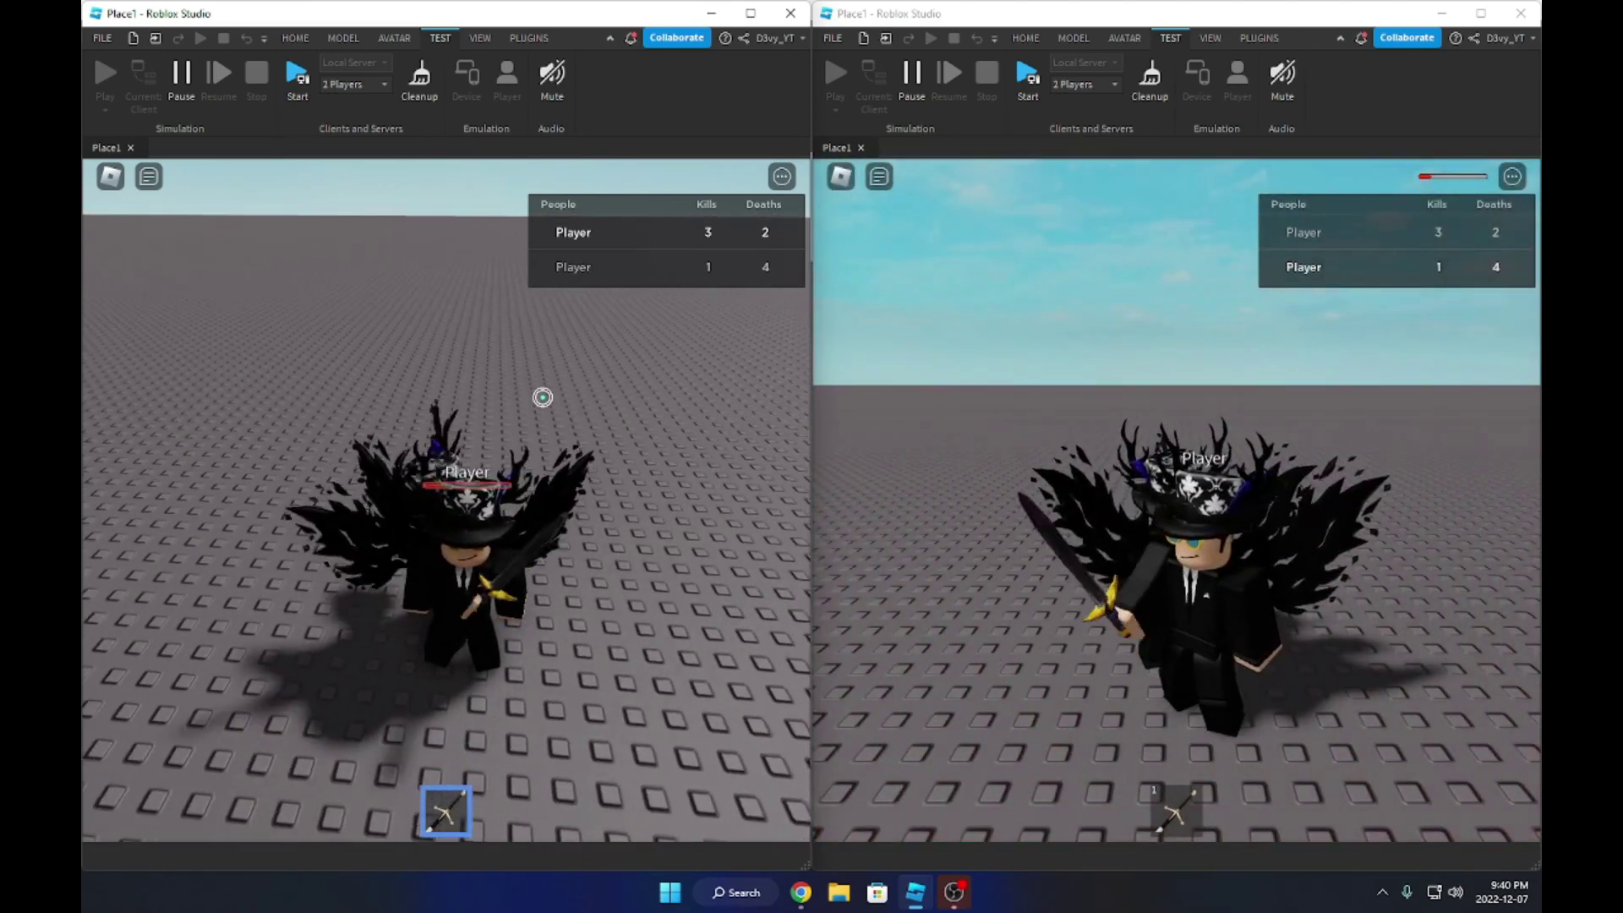
pyautogui.click(542, 398)
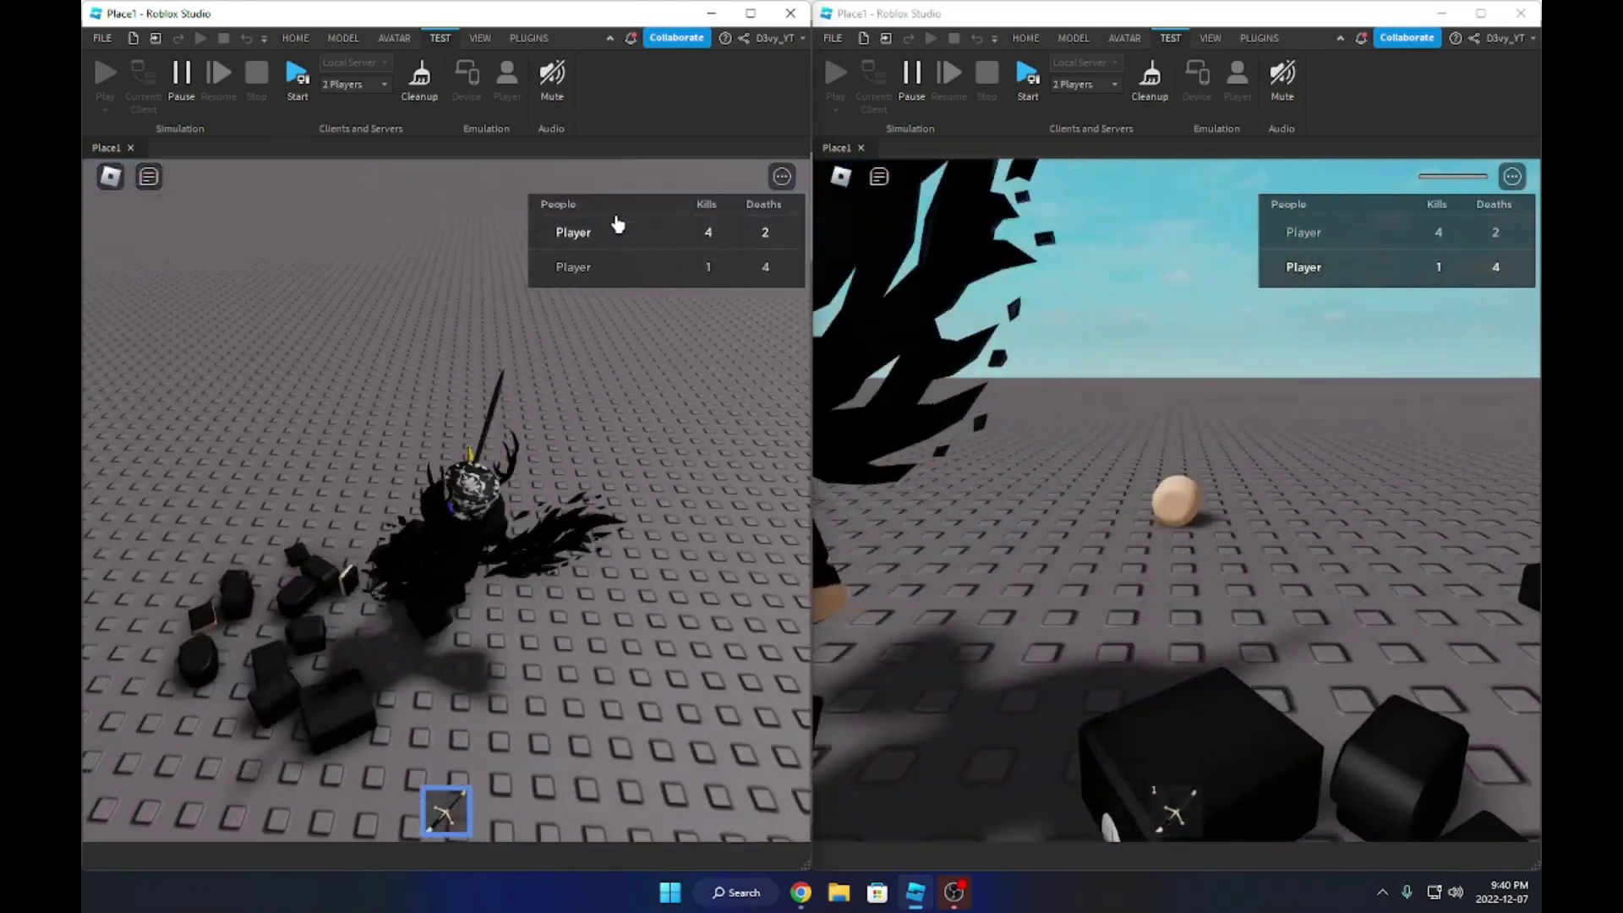
# Close both player client windows and switch back to the main place editor
pyautogui.click(790, 12)
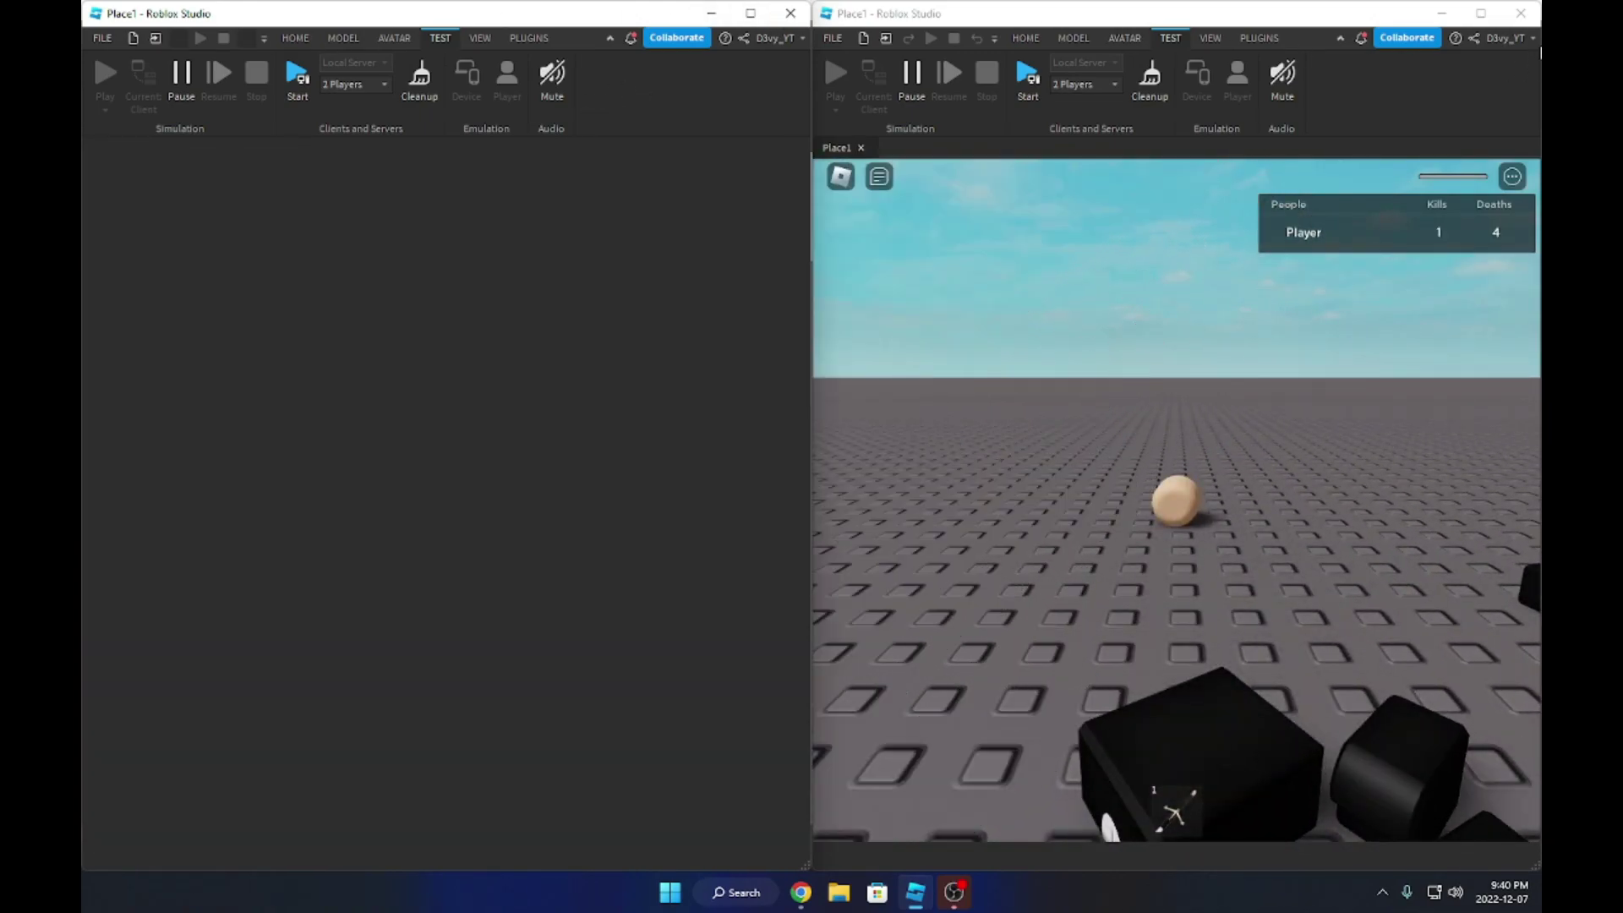
pyautogui.click(1520, 13)
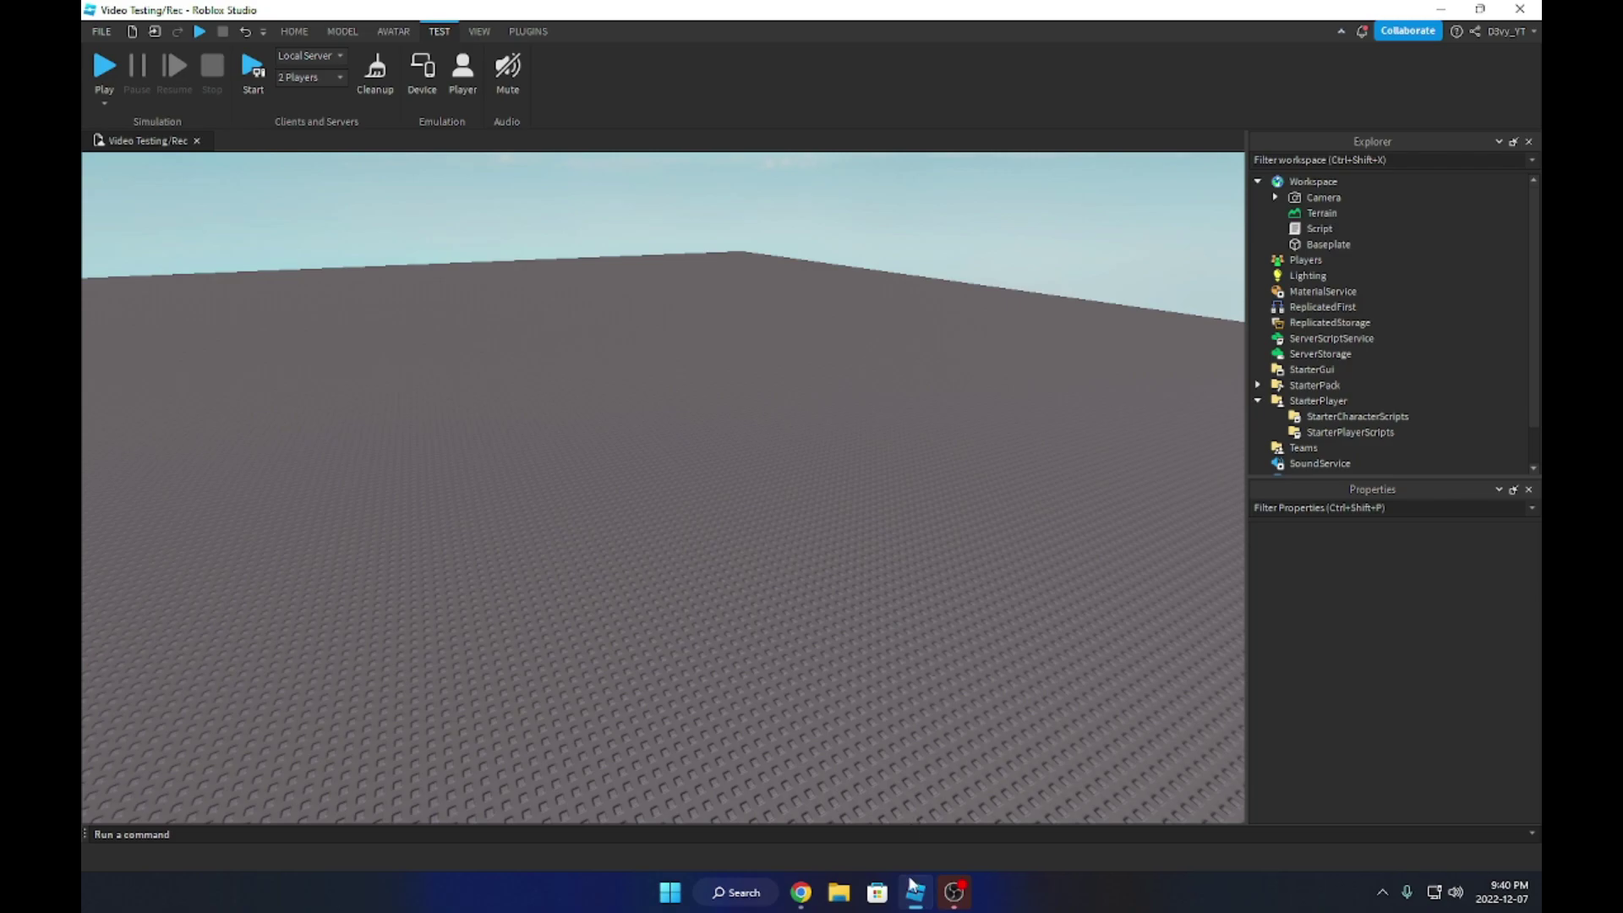
pyautogui.moveTo(914, 892)
pyautogui.click(1002, 733)
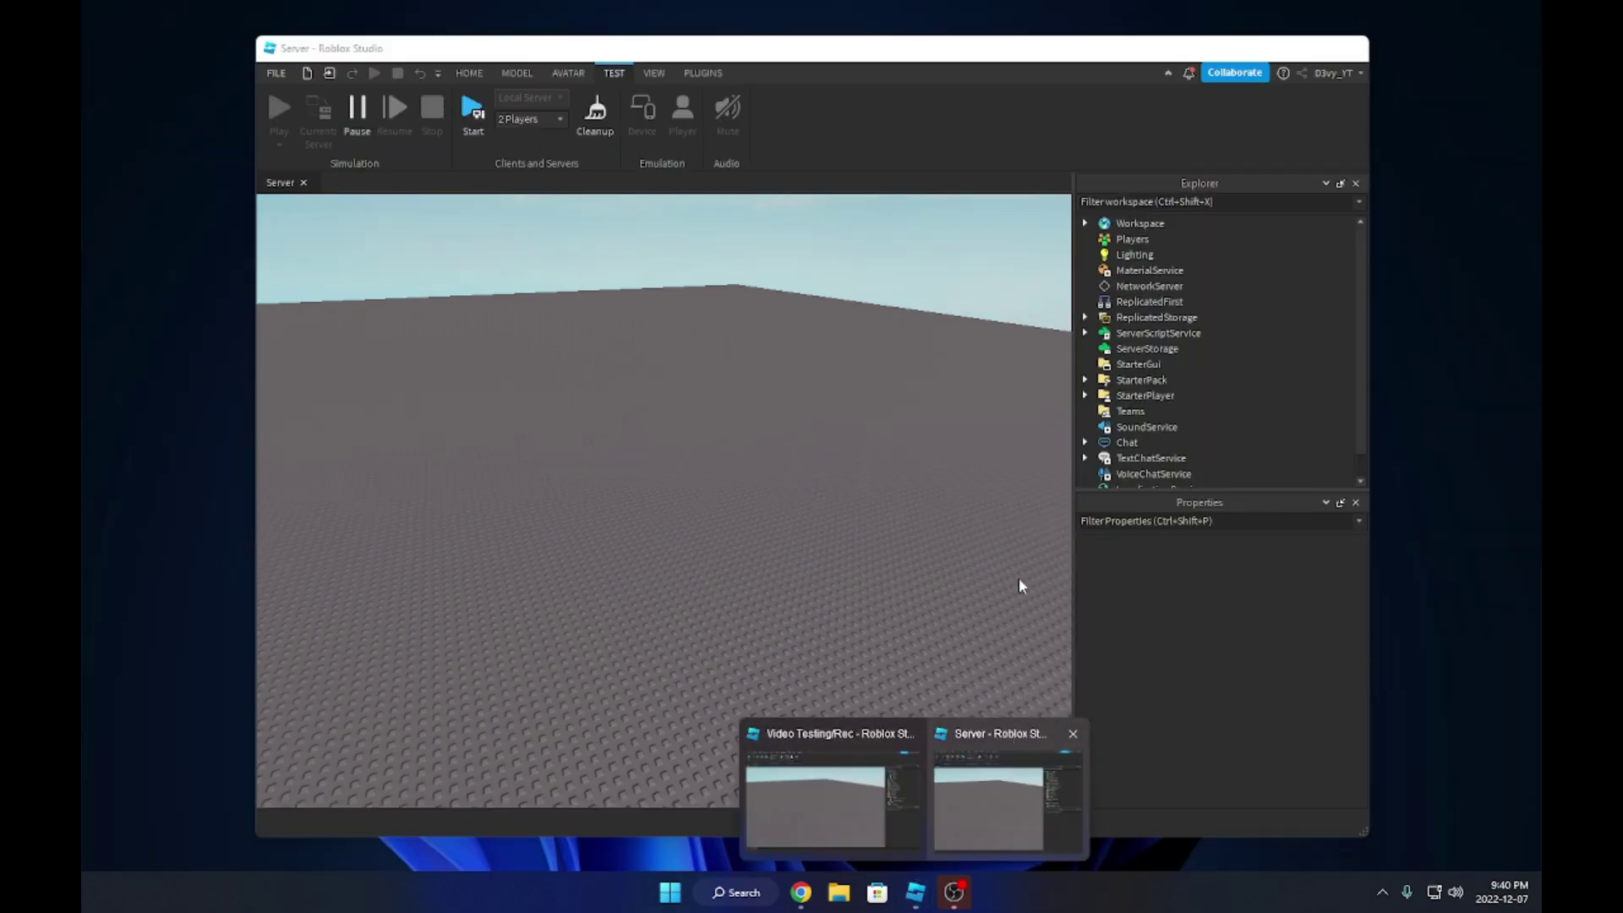